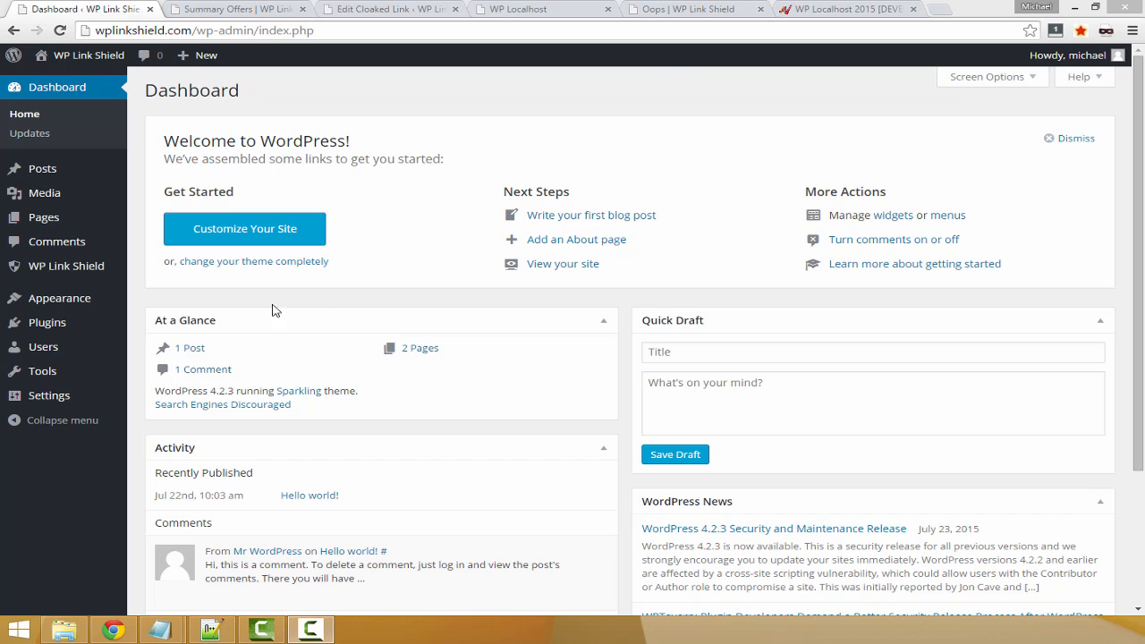
Open the WP Link Shield settings and check the license key field of the Scarcity addon
{"action": "mouse_move", "coordinate": [99, 268]}
{"action": "left_click", "coordinate": [148, 355]}
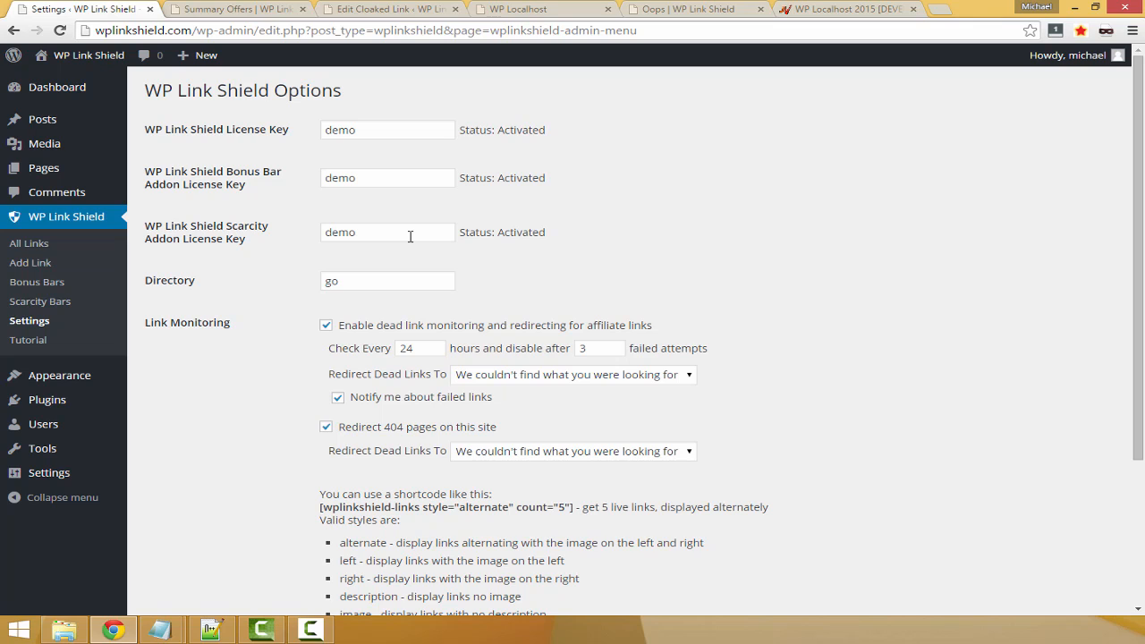
{"action": "left_click_drag", "start_coordinate": [416, 234], "coordinate": [329, 234]}
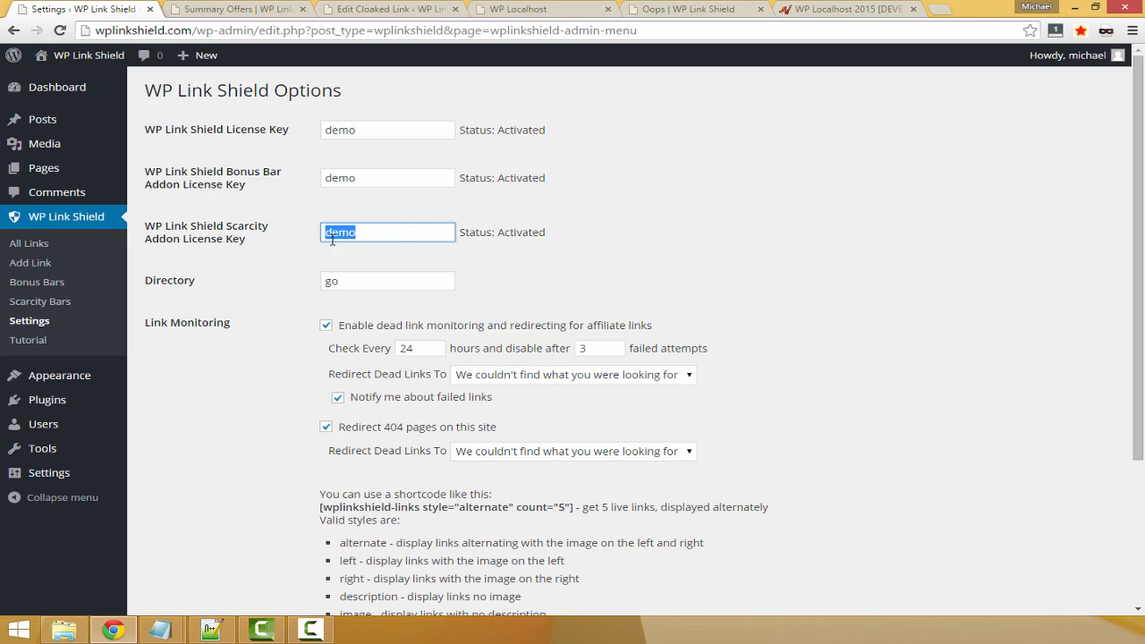
{"action": "left_click", "coordinate": [174, 320]}
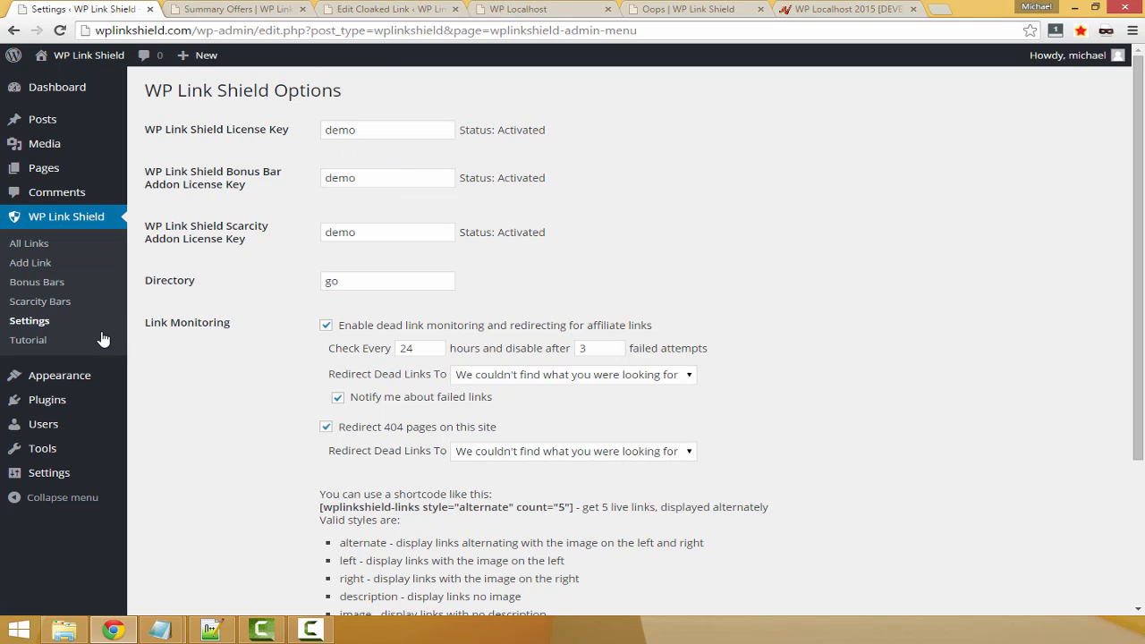
Go to the WP Link Shield scarcity bars and start adding a new one
{"action": "left_click", "coordinate": [40, 302]}
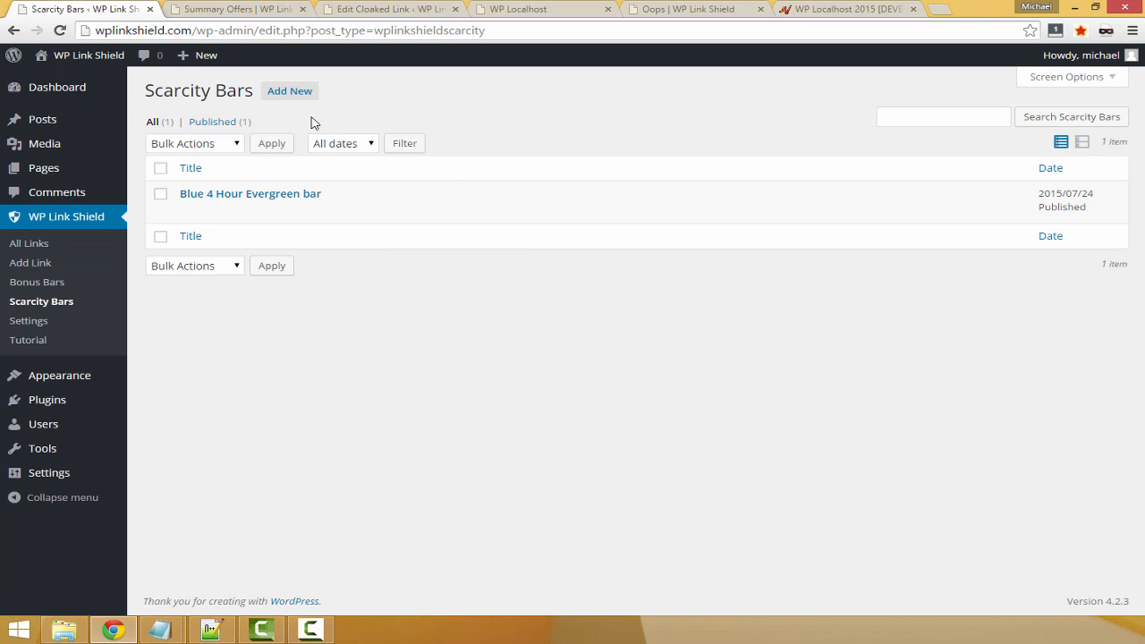
{"action": "left_click", "coordinate": [292, 95]}
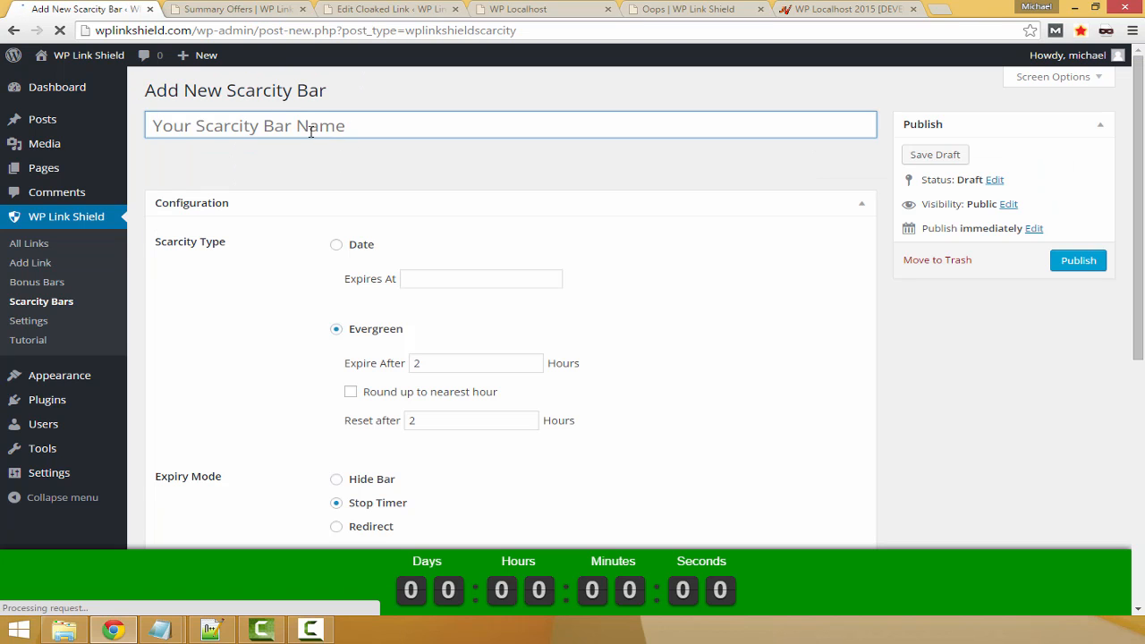
{"action": "left_click", "coordinate": [263, 123]}
{"action": "left_click", "coordinate": [261, 122]}
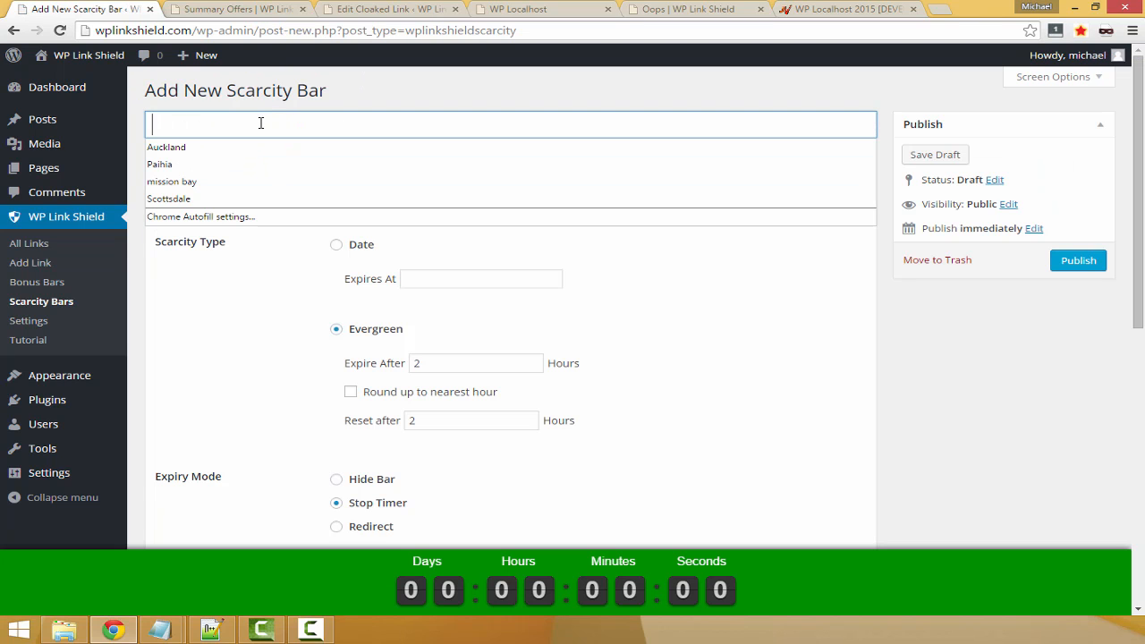
{"action": "left_click", "coordinate": [404, 103]}
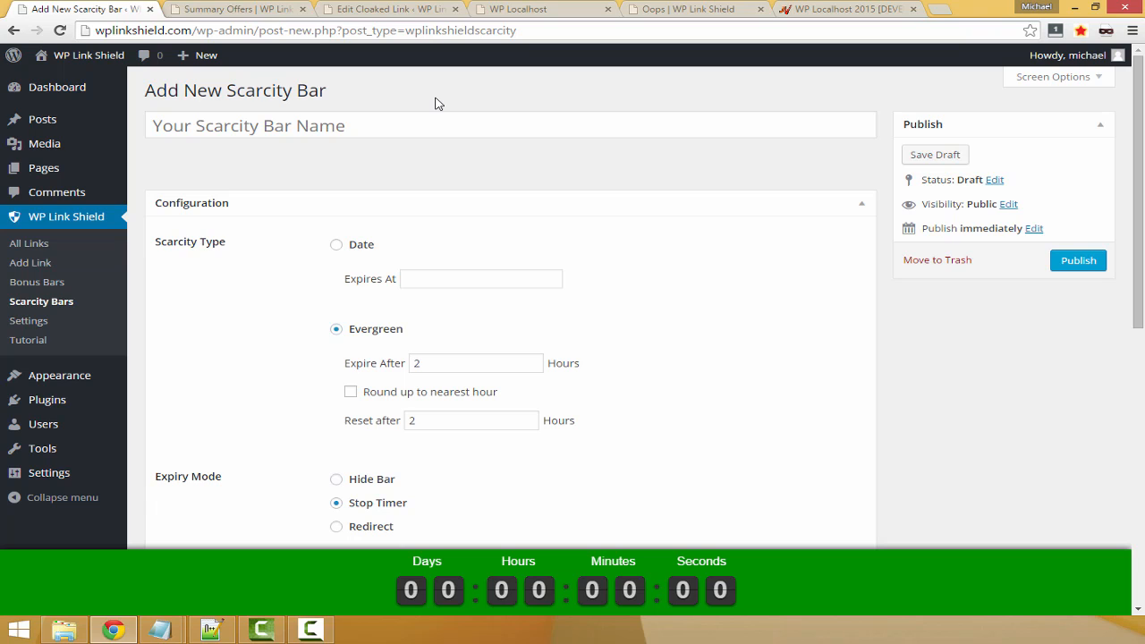
Name the new scarcity bar "Evergreen Red 2 hour price increasing"
{"action": "left_click", "coordinate": [397, 126]}
{"action": "type", "text": "Everr"}
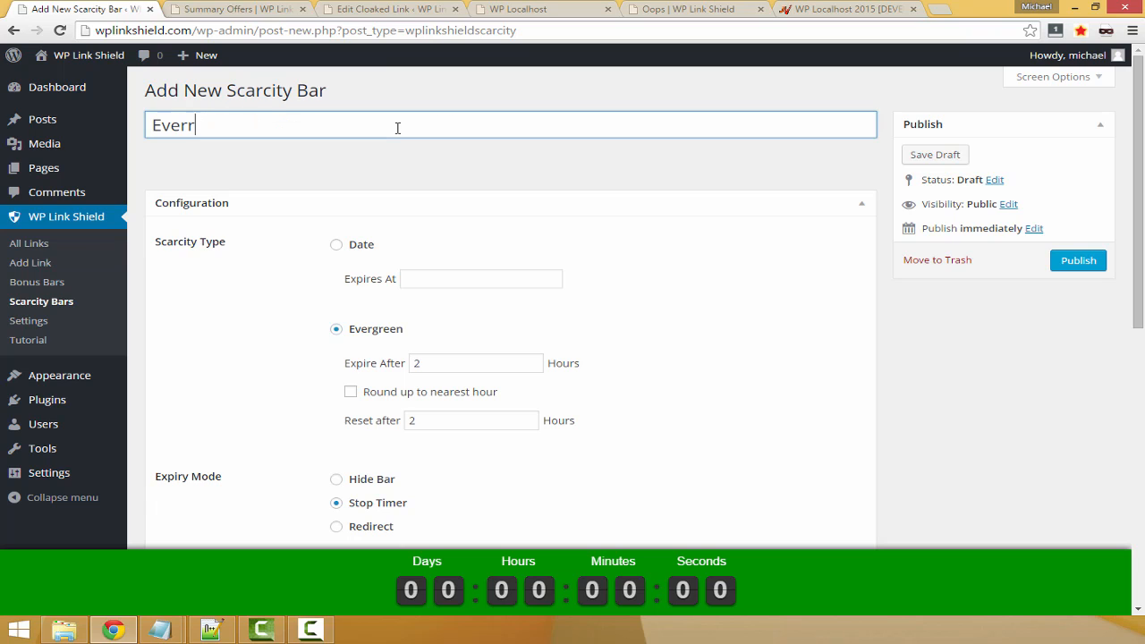
{"action": "key", "text": "BackSpace"}
{"action": "type", "text": "green Red"}
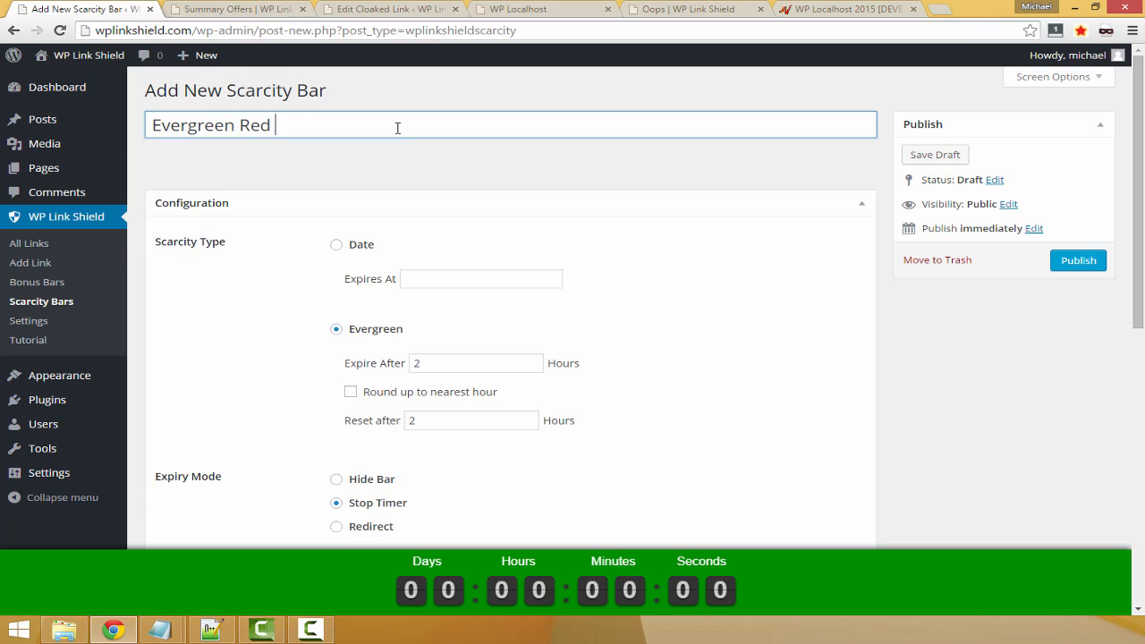
{"action": "type", "text": " 2 hour price increasing"}
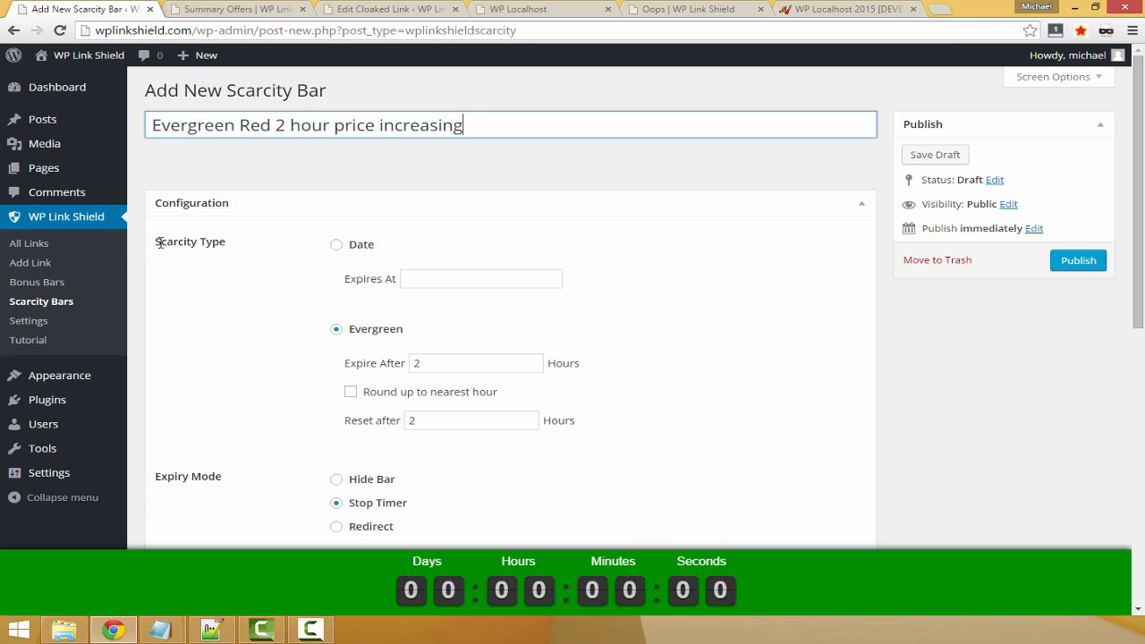
Try the Date scarcity type and look at the Expires At calendar without picking a date
{"action": "left_click_drag", "start_coordinate": [158, 242], "coordinate": [226, 242]}
{"action": "left_click", "coordinate": [227, 242]}
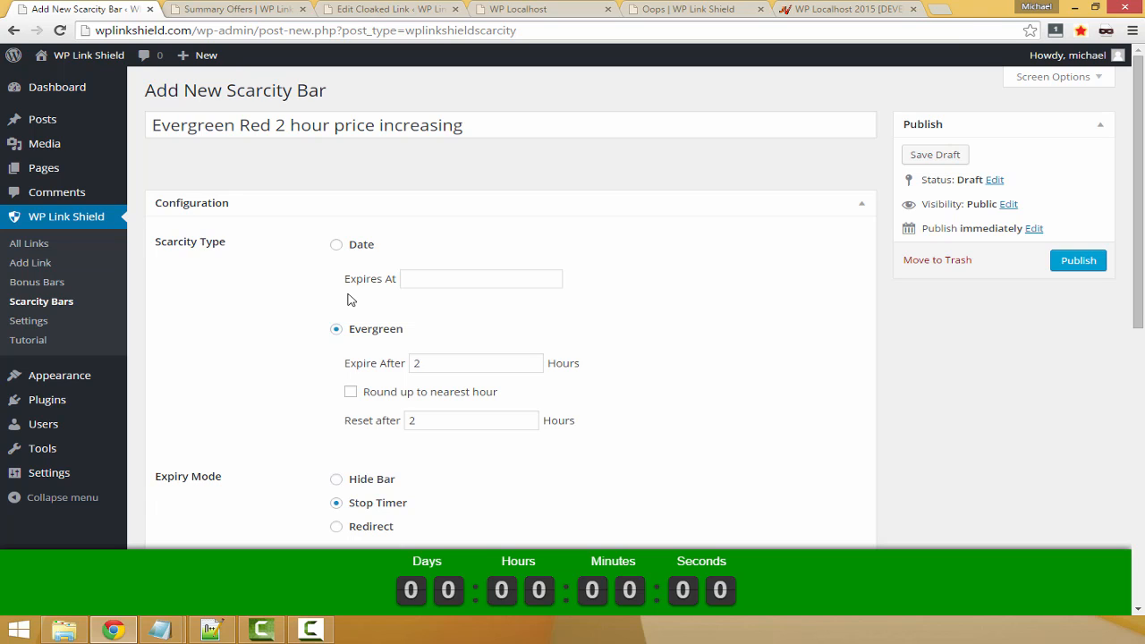
{"action": "left_click", "coordinate": [336, 244]}
{"action": "left_click", "coordinate": [481, 280]}
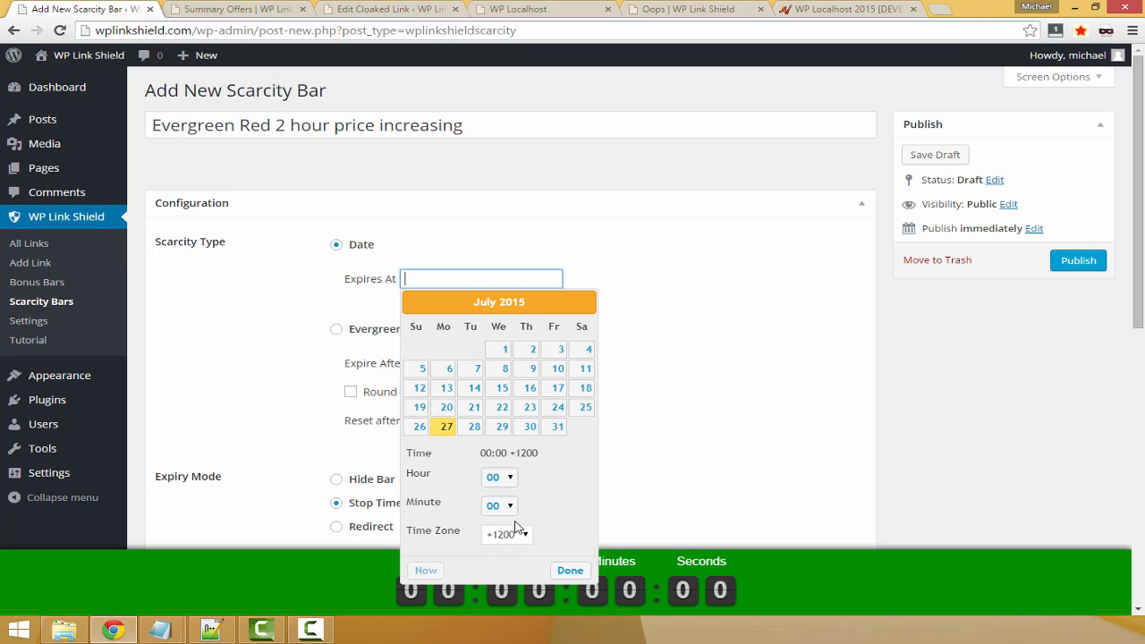
{"action": "left_click", "coordinate": [711, 419]}
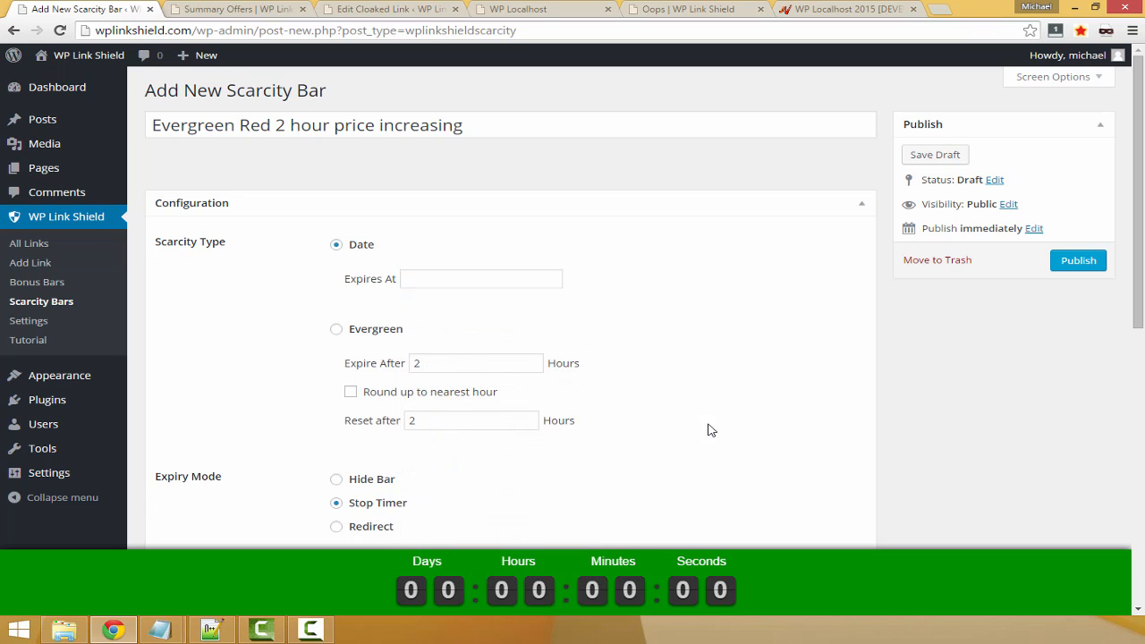
Set the scarcity type to Evergreen and compare its Expire After duration with the hours in the bar's name
{"action": "left_click", "coordinate": [341, 331]}
{"action": "left_click_drag", "start_coordinate": [345, 366], "coordinate": [409, 363]}
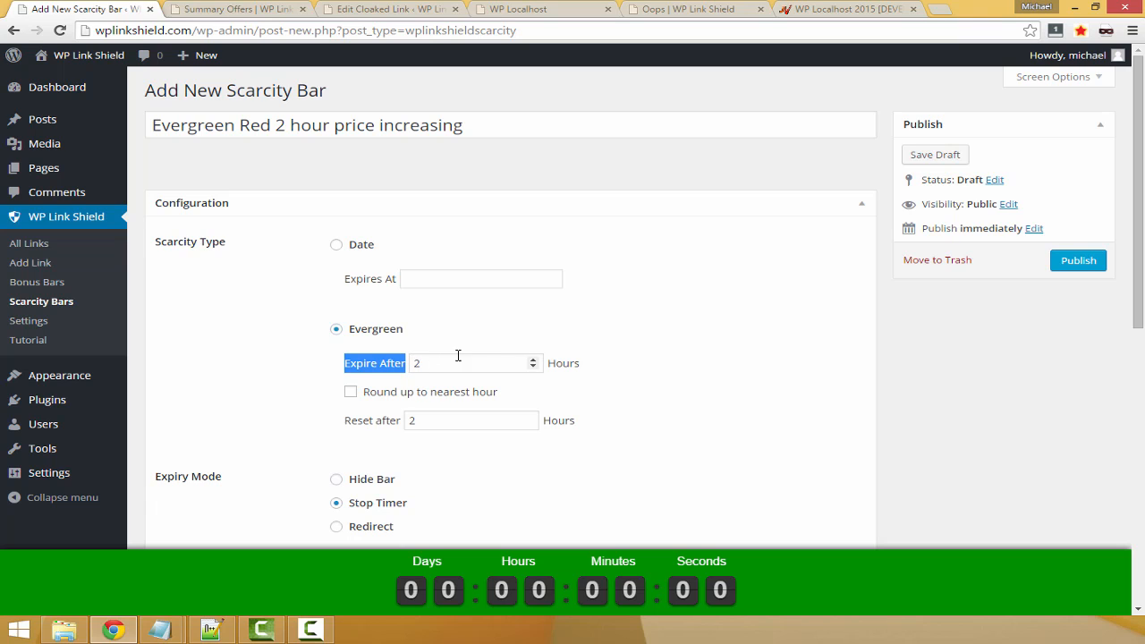
{"action": "left_click", "coordinate": [432, 362]}
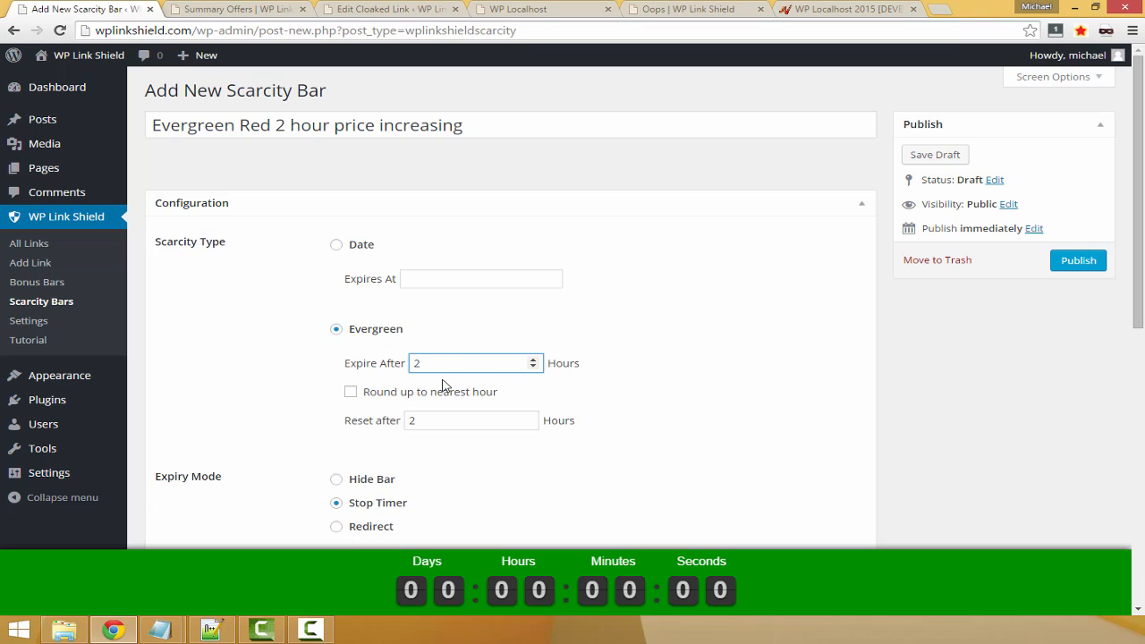
{"action": "left_click", "coordinate": [280, 126]}
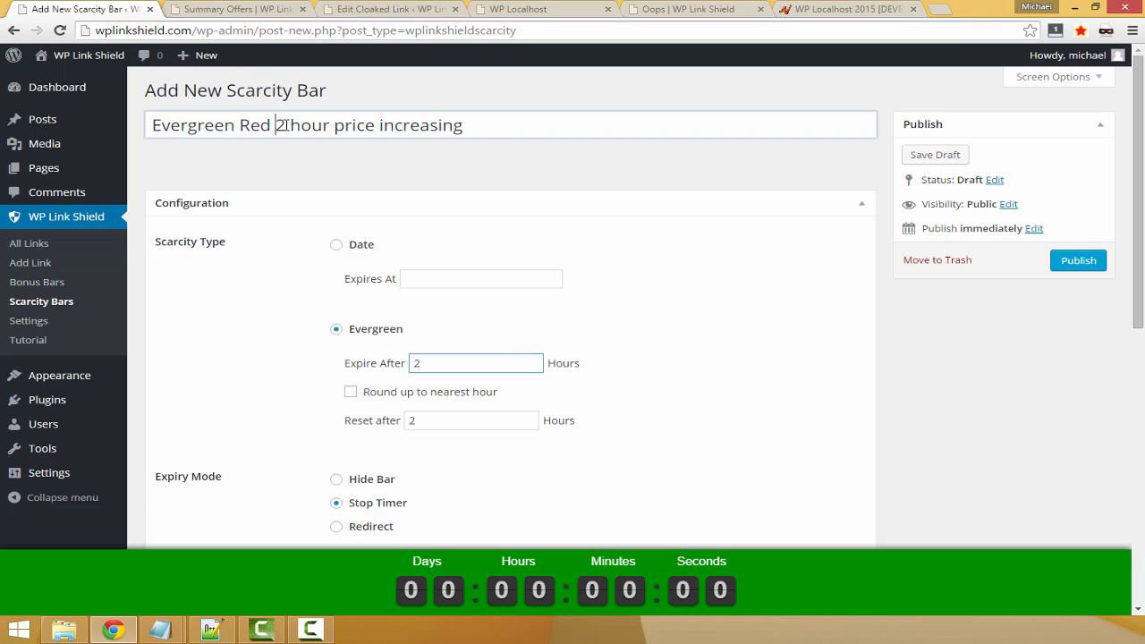
{"action": "left_click_drag", "start_coordinate": [285, 125], "coordinate": [292, 125]}
{"action": "left_click", "coordinate": [768, 418]}
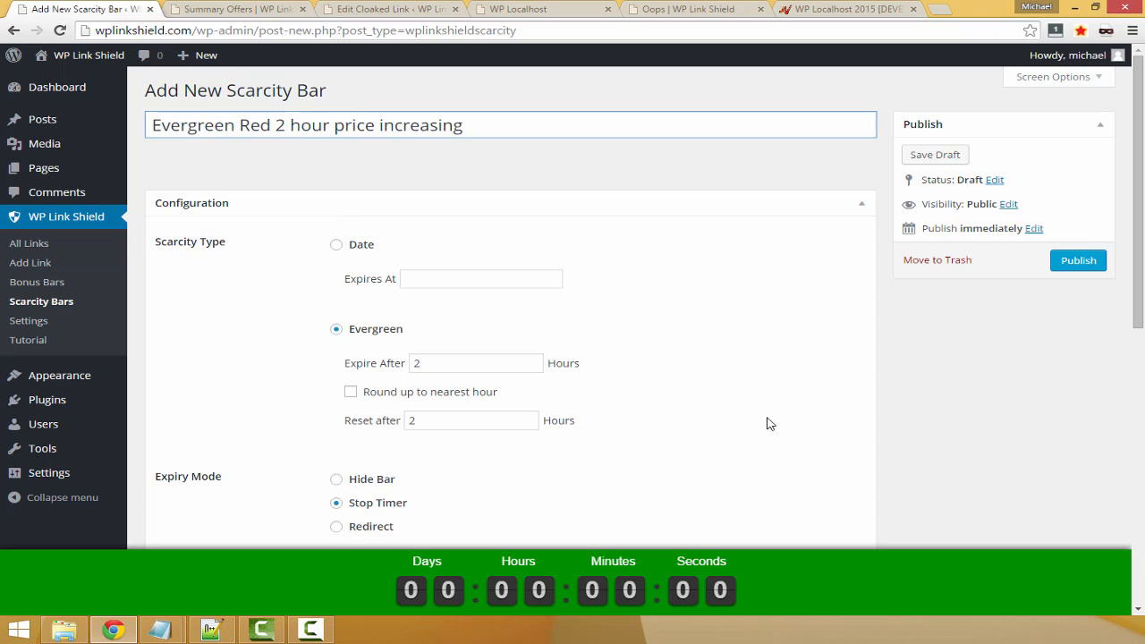
Enable rounding the evergreen expiry up to the nearest hour and set Reset after to 1 hour
{"action": "left_click", "coordinate": [351, 393]}
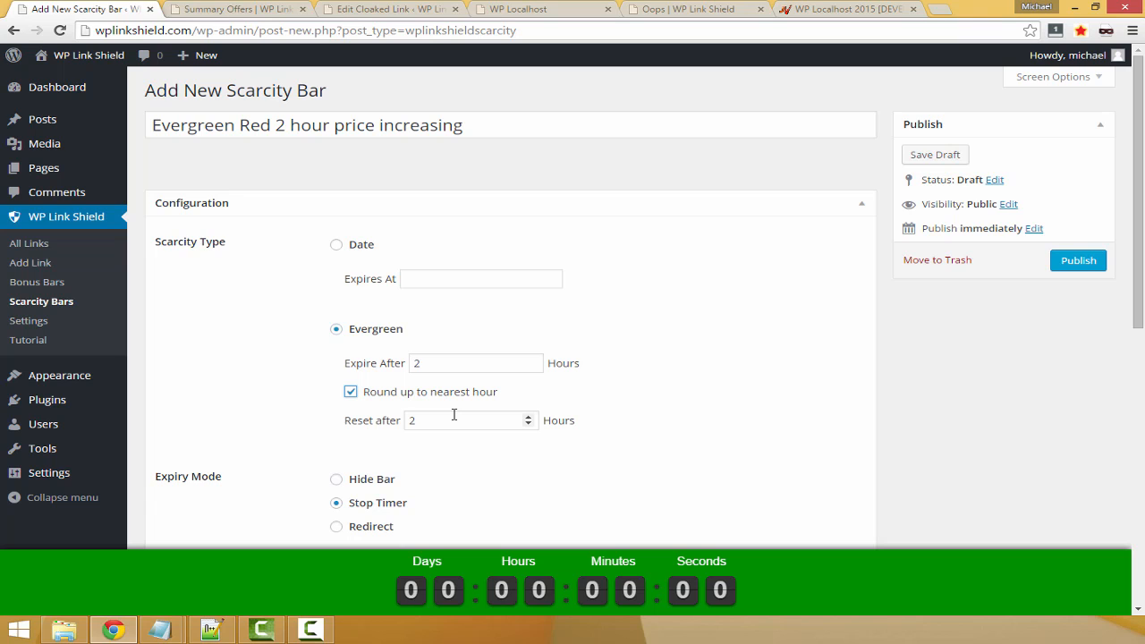
{"action": "left_click", "coordinate": [350, 390]}
{"action": "left_click", "coordinate": [350, 391]}
{"action": "double_click", "coordinate": [416, 362]}
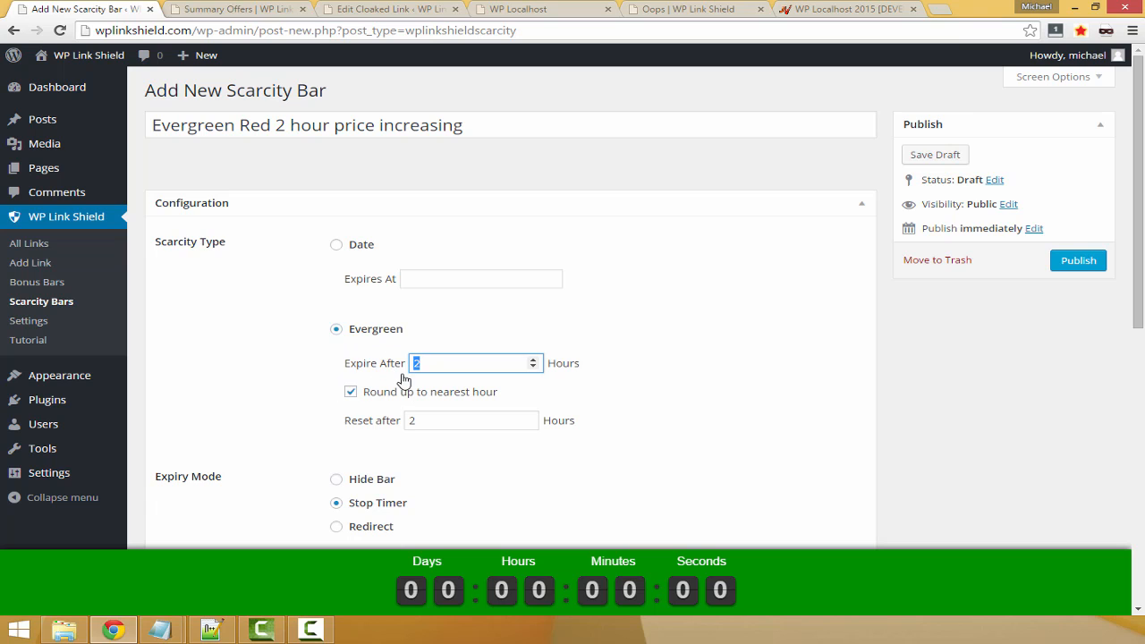
{"action": "left_click", "coordinate": [438, 420]}
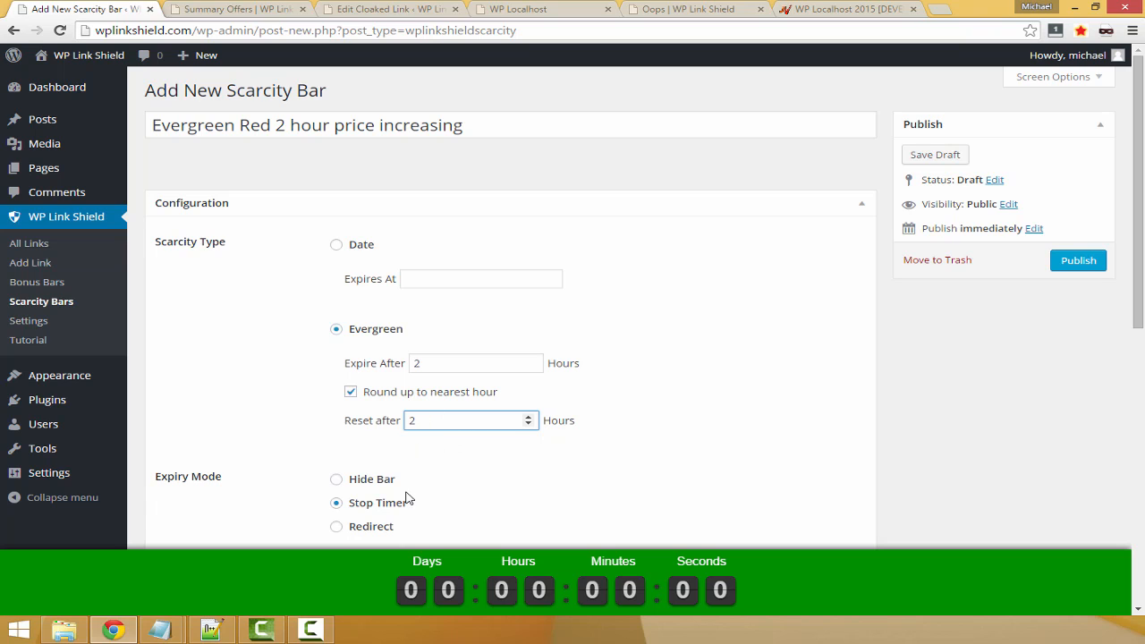
{"action": "double_click", "coordinate": [412, 421]}
{"action": "type", "text": "1"}
Try the Hide Bar and Stop Timer expiry modes, settle on Redirect and activate its Redirect to field
{"action": "scroll", "coordinate": [545, 354], "scroll_direction": "down", "scroll_amount": 1}
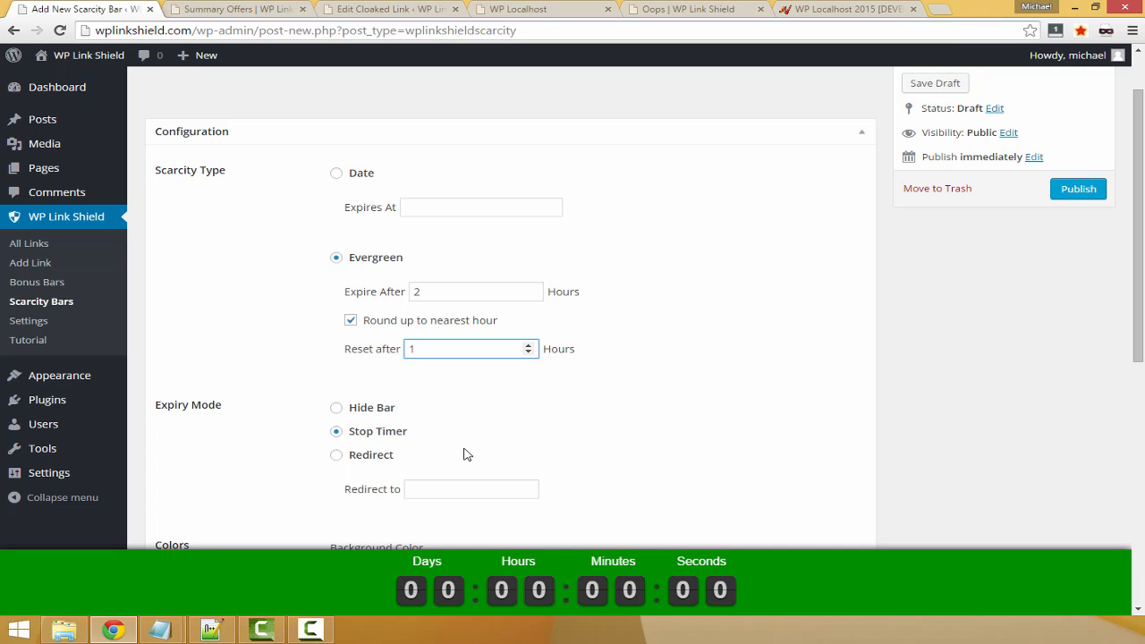
{"action": "left_click", "coordinate": [336, 409]}
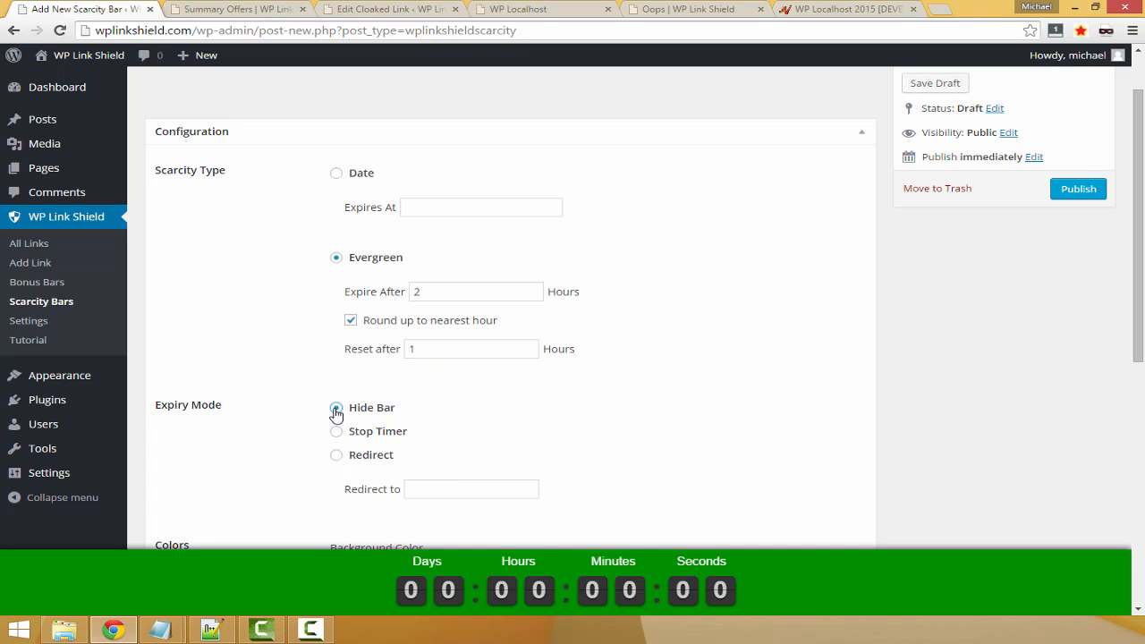
{"action": "left_click", "coordinate": [388, 434]}
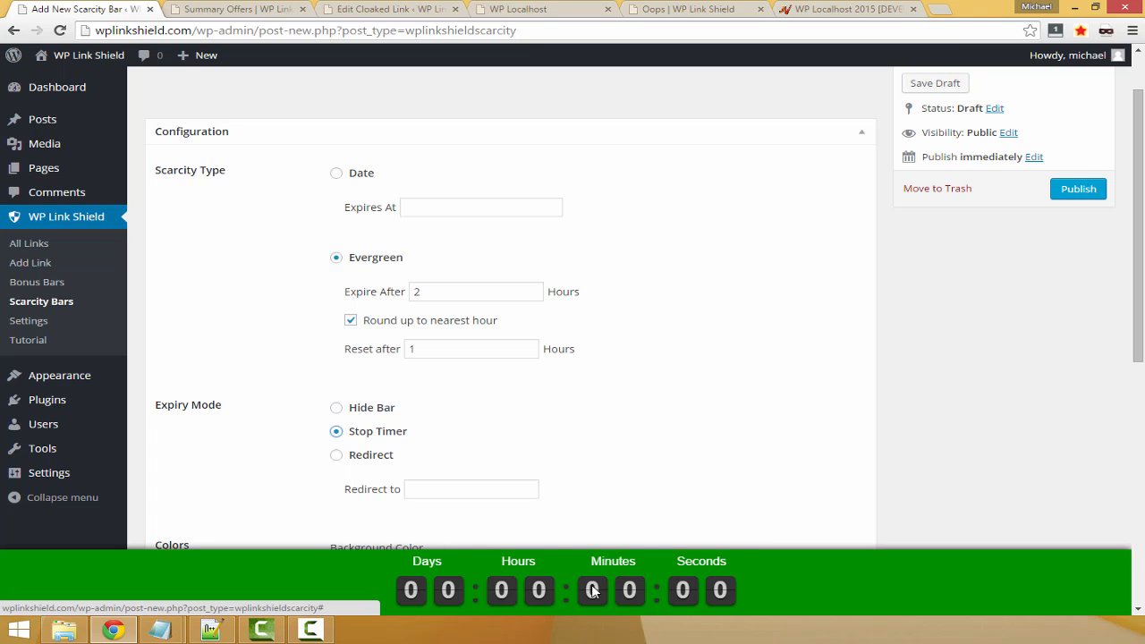
{"action": "left_click", "coordinate": [343, 458]}
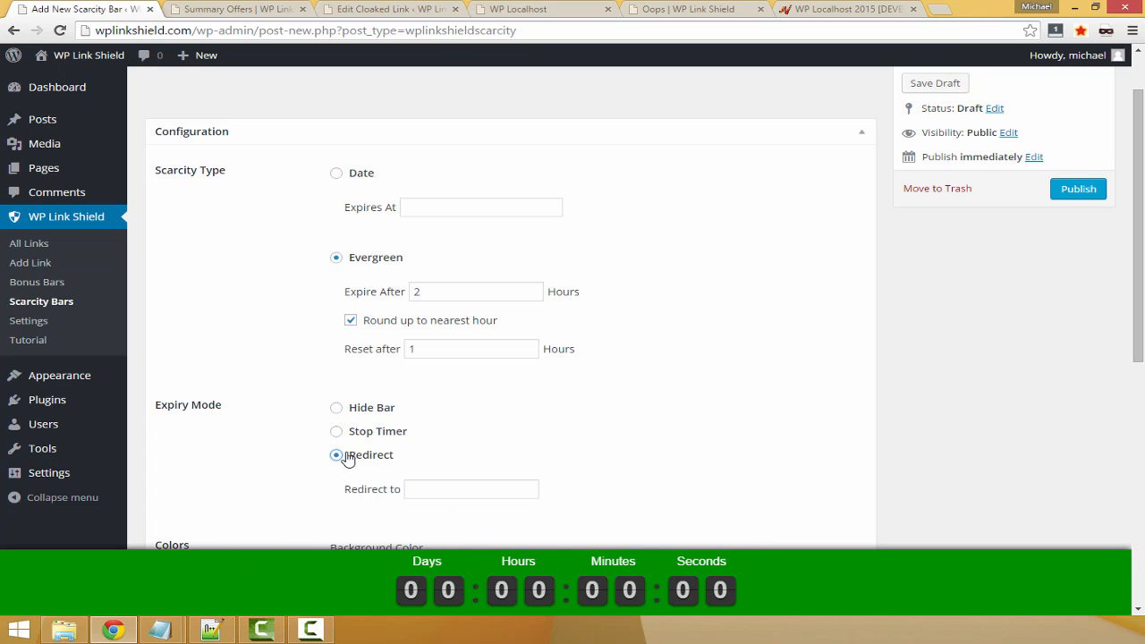
{"action": "left_click", "coordinate": [446, 485]}
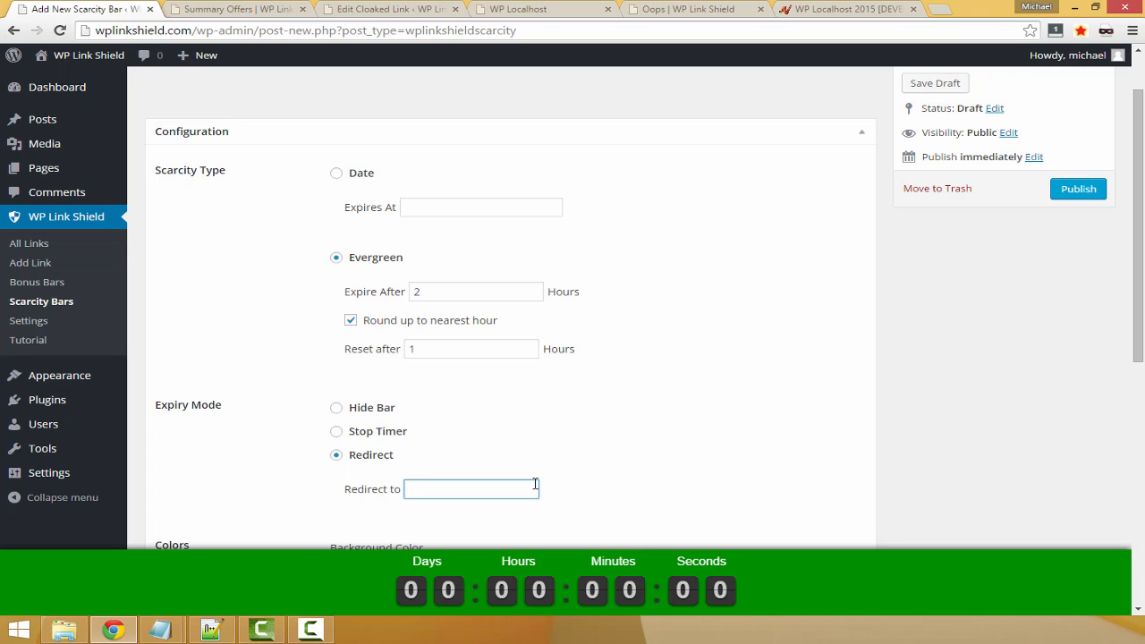
Change the scarcity bar's background color to dark red, #a30000
{"action": "scroll", "coordinate": [527, 474], "scroll_direction": "down", "scroll_amount": 3}
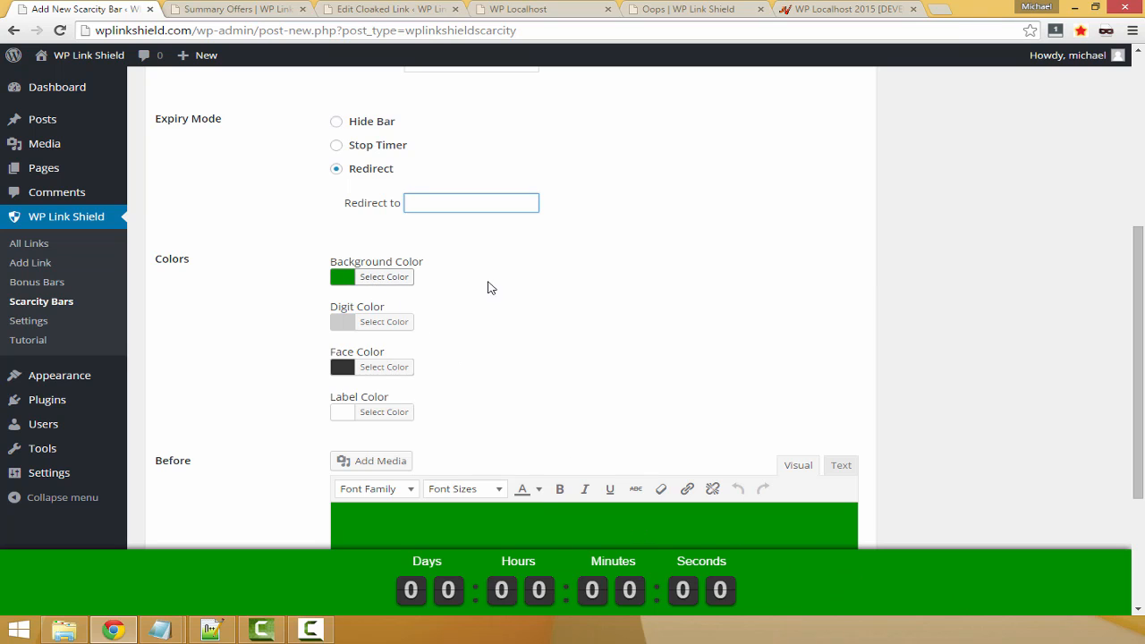
{"action": "scroll", "coordinate": [483, 287], "scroll_direction": "up", "scroll_amount": 4}
{"action": "left_click_drag", "start_coordinate": [238, 125], "coordinate": [301, 125]}
{"action": "scroll", "coordinate": [417, 383], "scroll_direction": "down", "scroll_amount": 3}
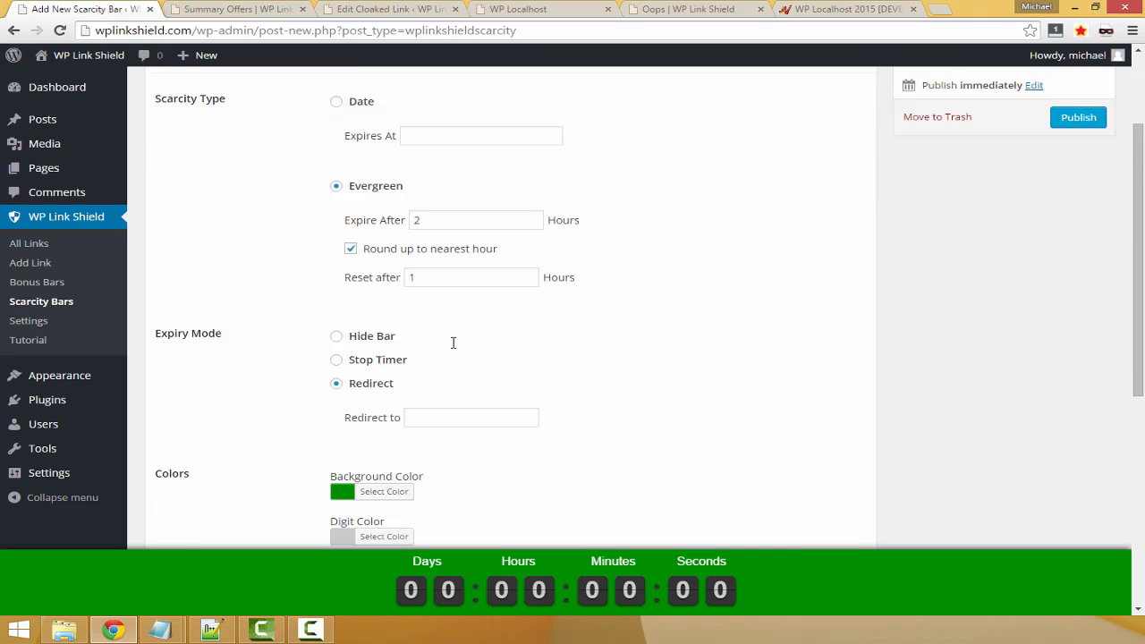
{"action": "scroll", "coordinate": [453, 340], "scroll_direction": "up", "scroll_amount": 2}
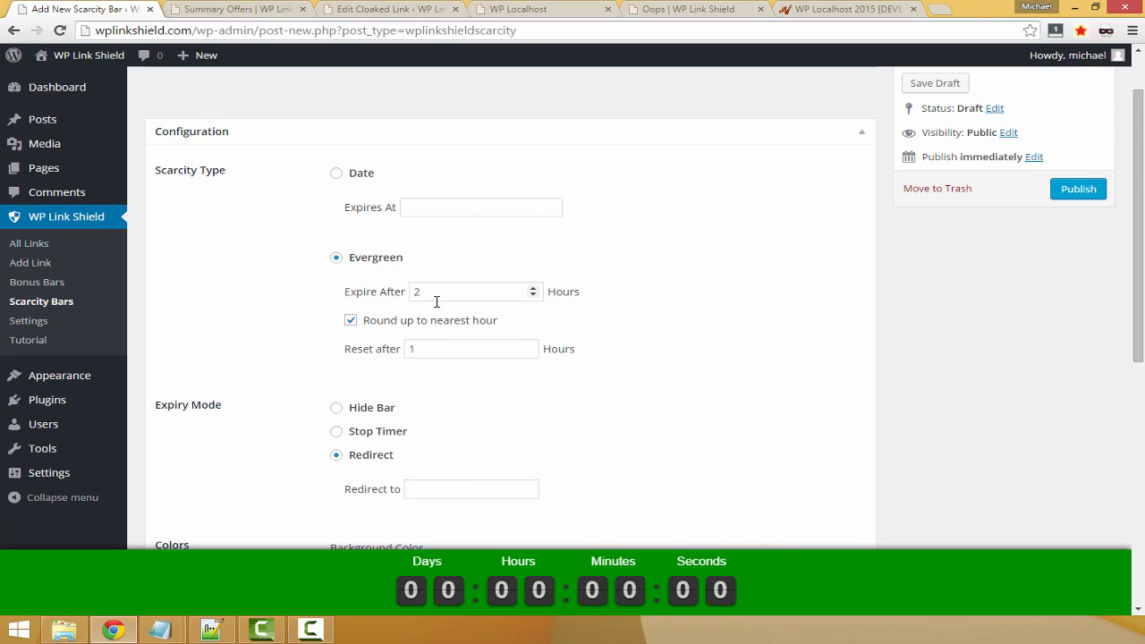
{"action": "scroll", "coordinate": [249, 341], "scroll_direction": "down", "scroll_amount": 4}
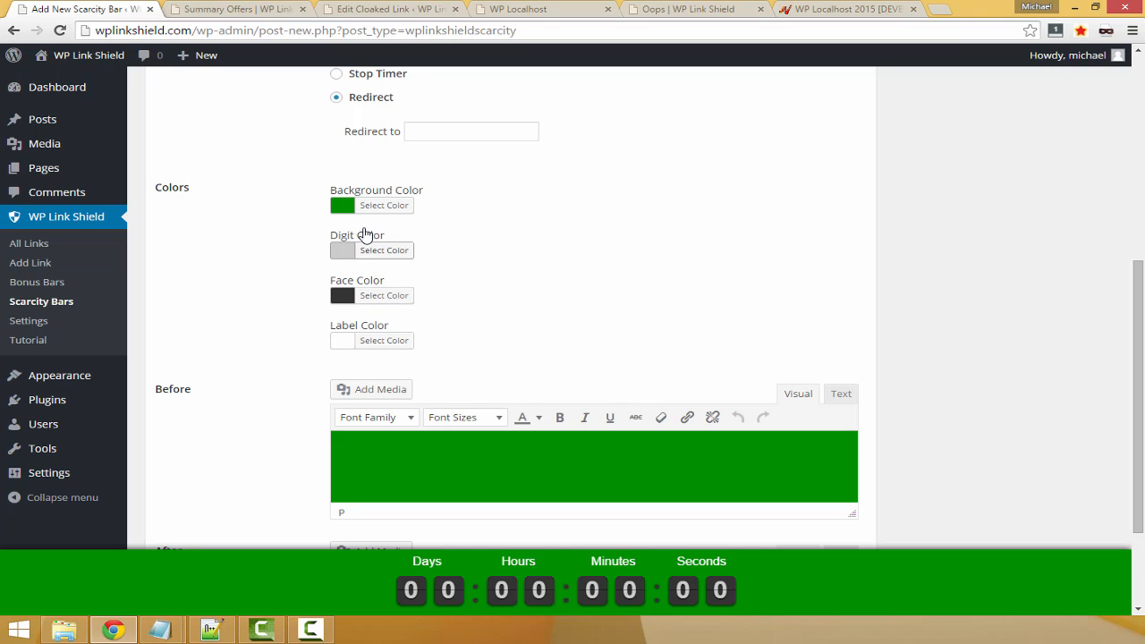
{"action": "left_click", "coordinate": [359, 209]}
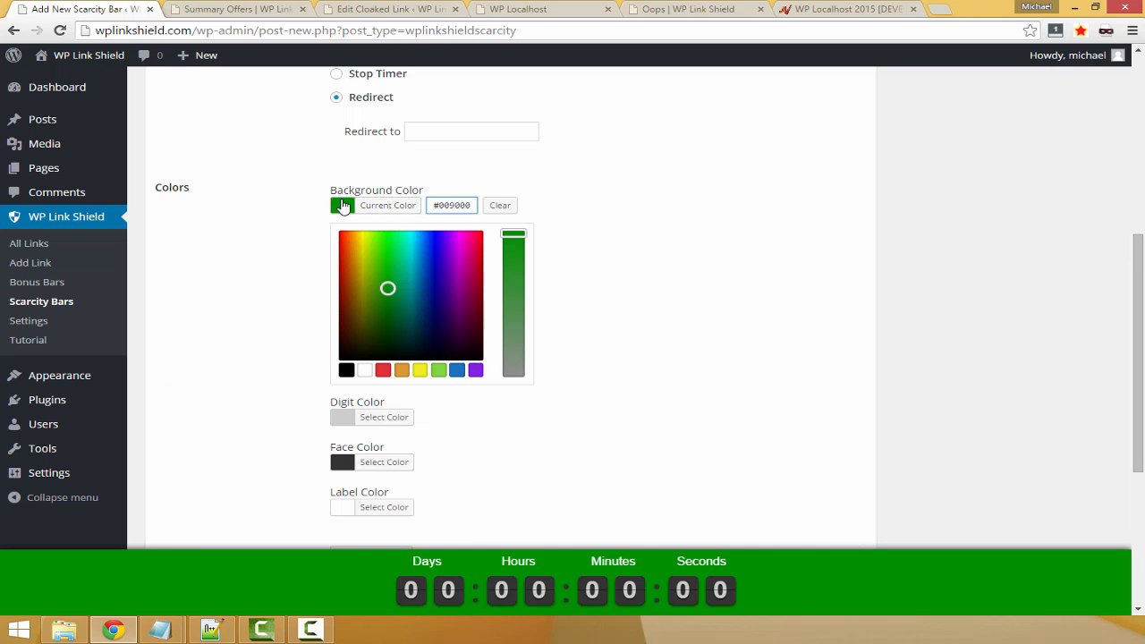
{"action": "left_click_drag", "start_coordinate": [429, 309], "coordinate": [327, 281]}
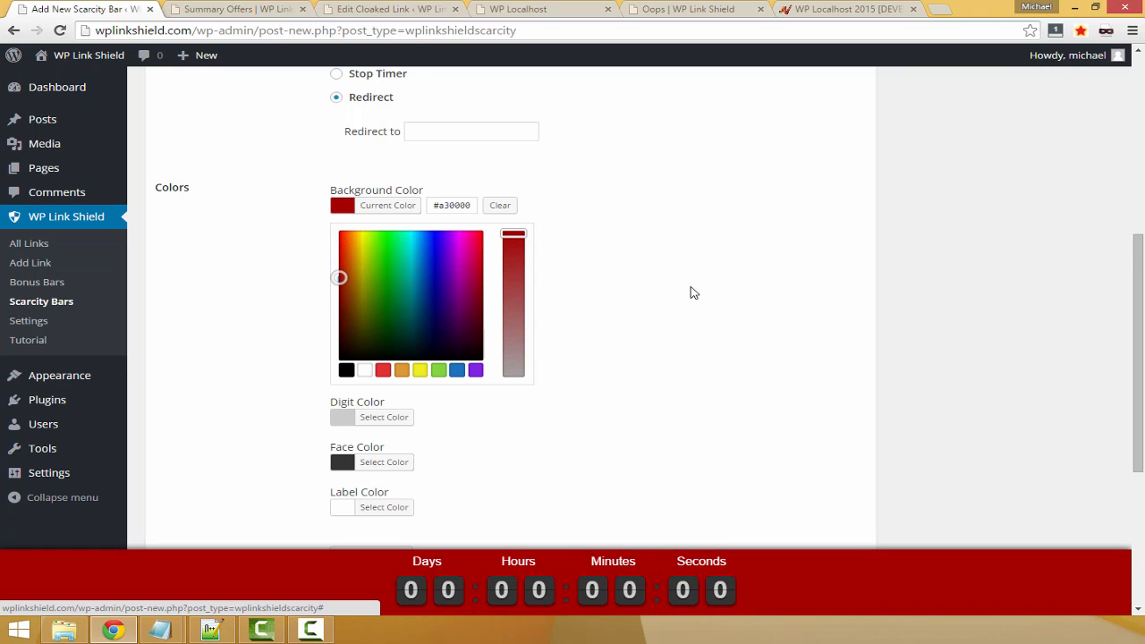
{"action": "left_click", "coordinate": [689, 292]}
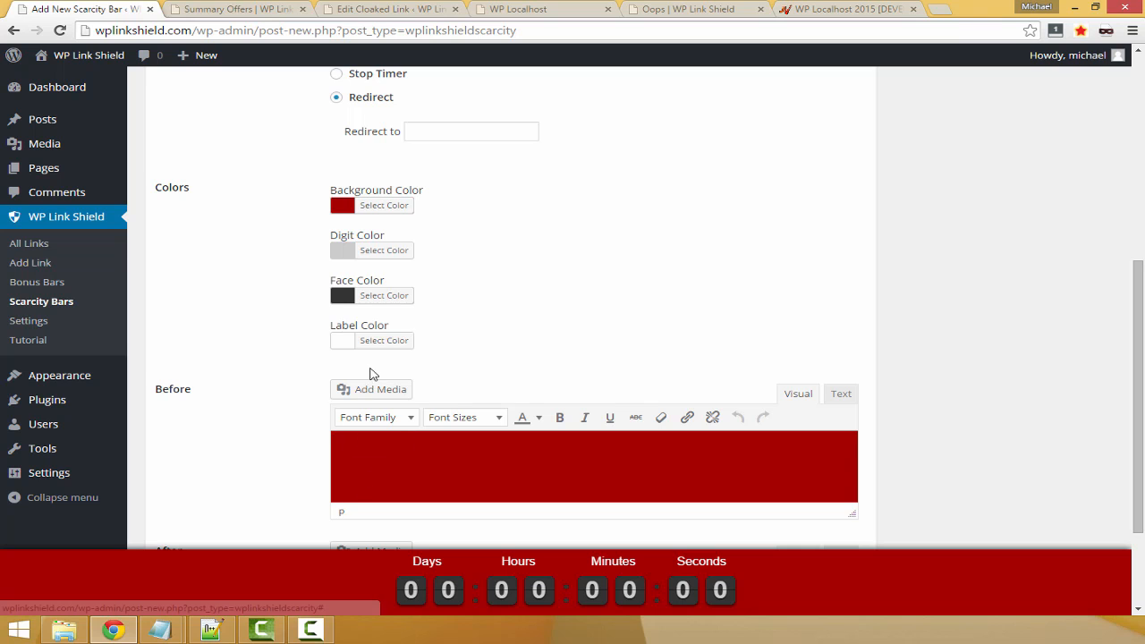
Set the countdown's digit color to white, #ffffff
{"action": "left_click", "coordinate": [380, 252]}
{"action": "left_click_drag", "start_coordinate": [350, 335], "coordinate": [296, 212]}
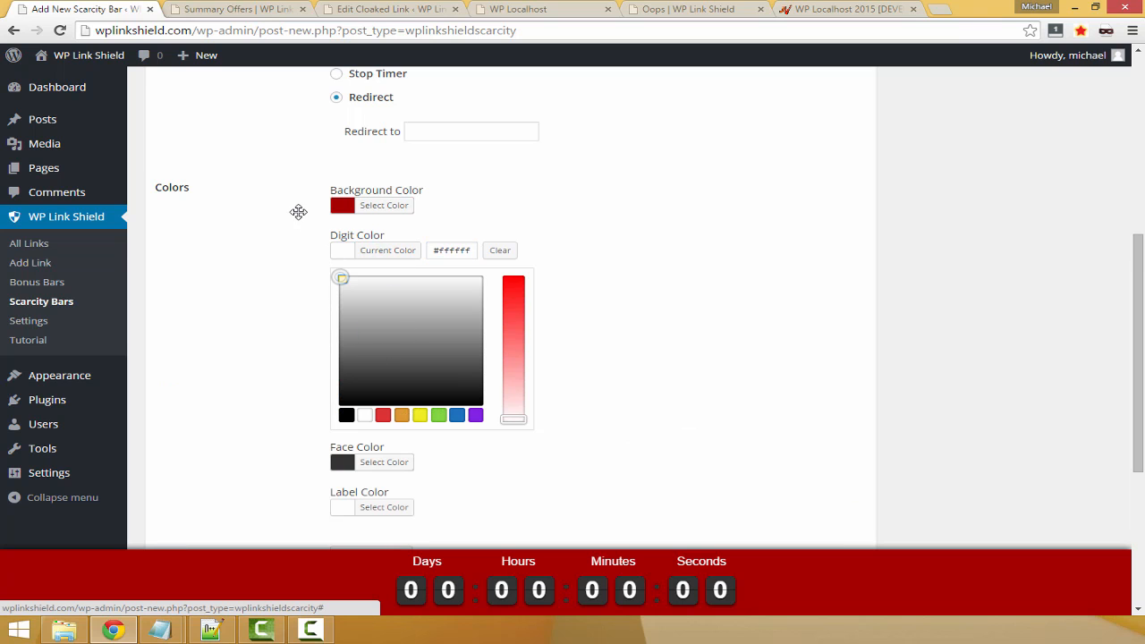
{"action": "left_click", "coordinate": [591, 243]}
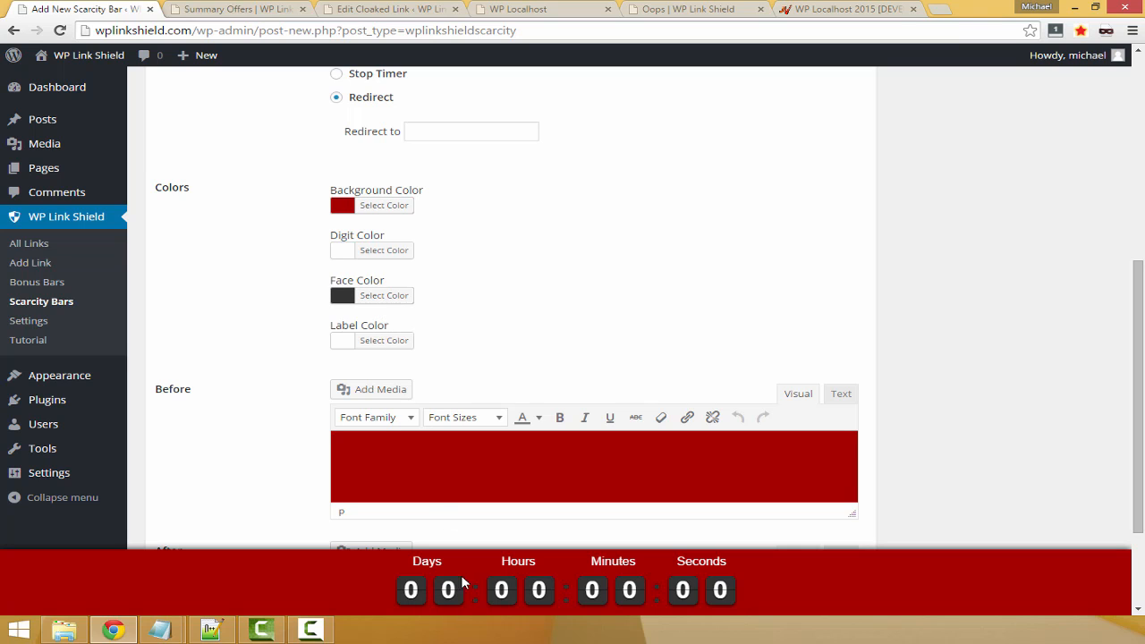
Change the countdown's face color to orange, #dd8800
{"action": "left_click", "coordinate": [398, 295]}
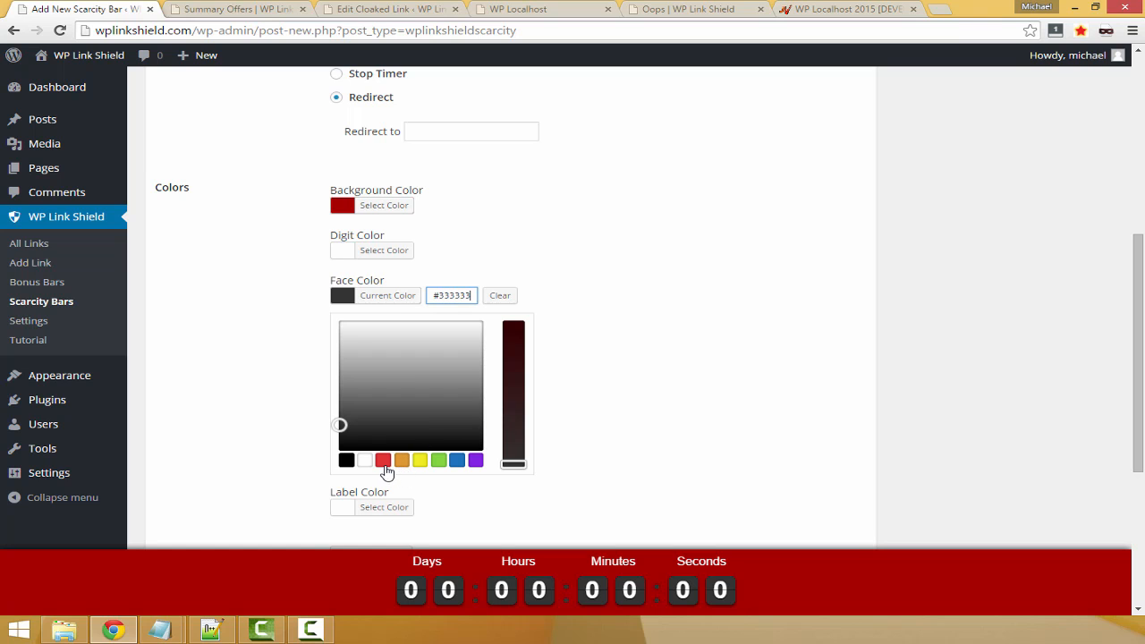
{"action": "left_click", "coordinate": [399, 462]}
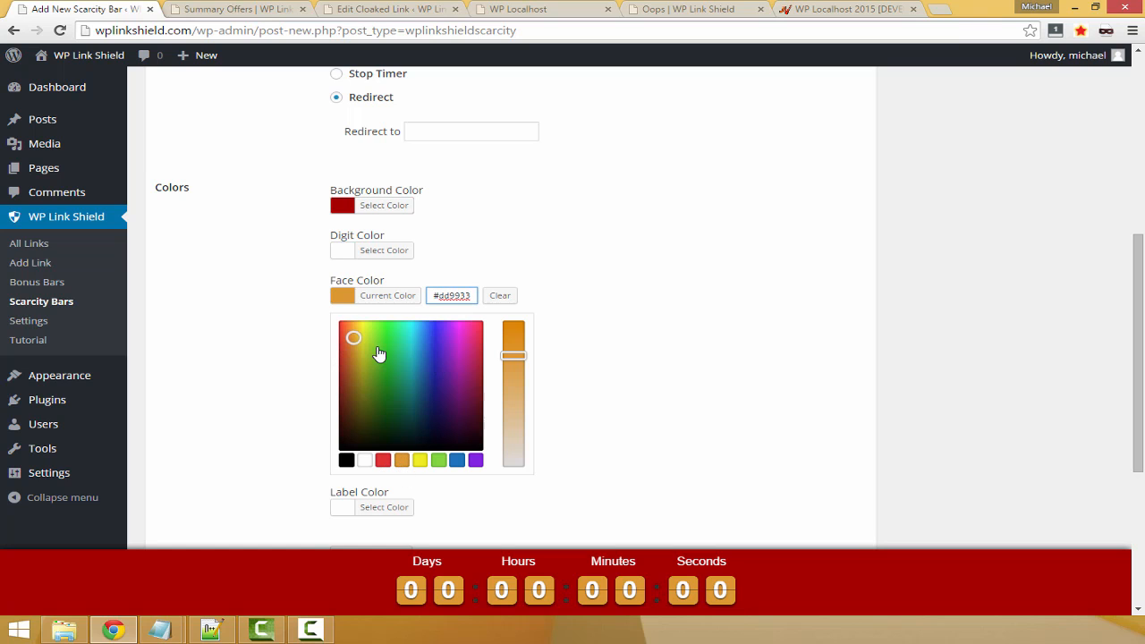
{"action": "left_click_drag", "start_coordinate": [527, 418], "coordinate": [510, 324]}
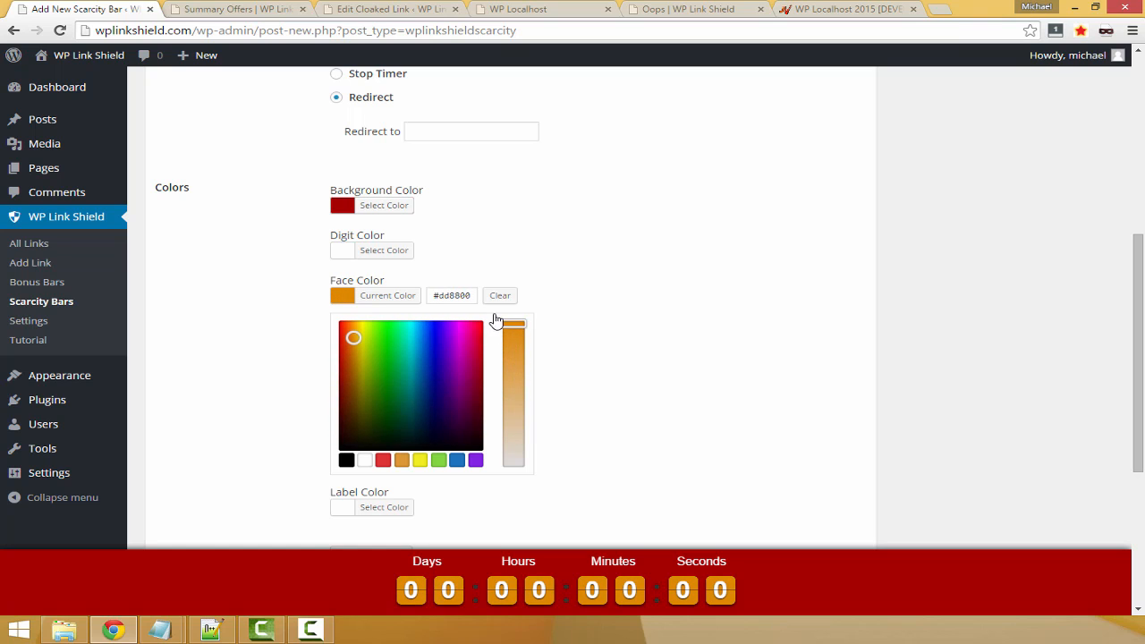
{"action": "left_click", "coordinate": [678, 284]}
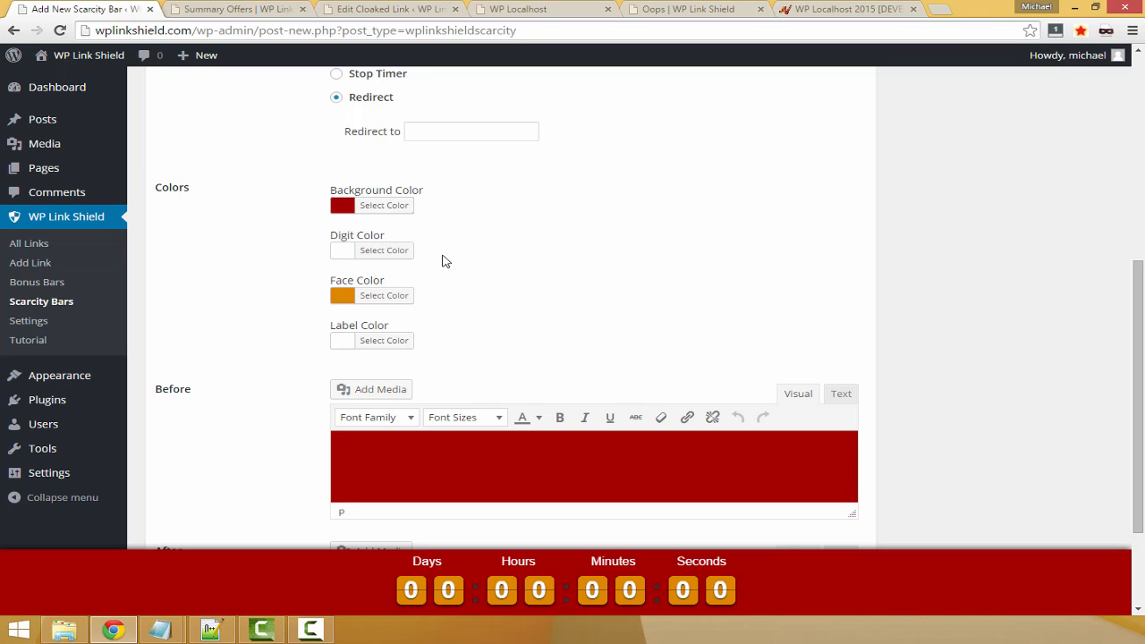
Copy the bar's background color code and apply it as the label color, #a30000
{"action": "left_click", "coordinate": [398, 207]}
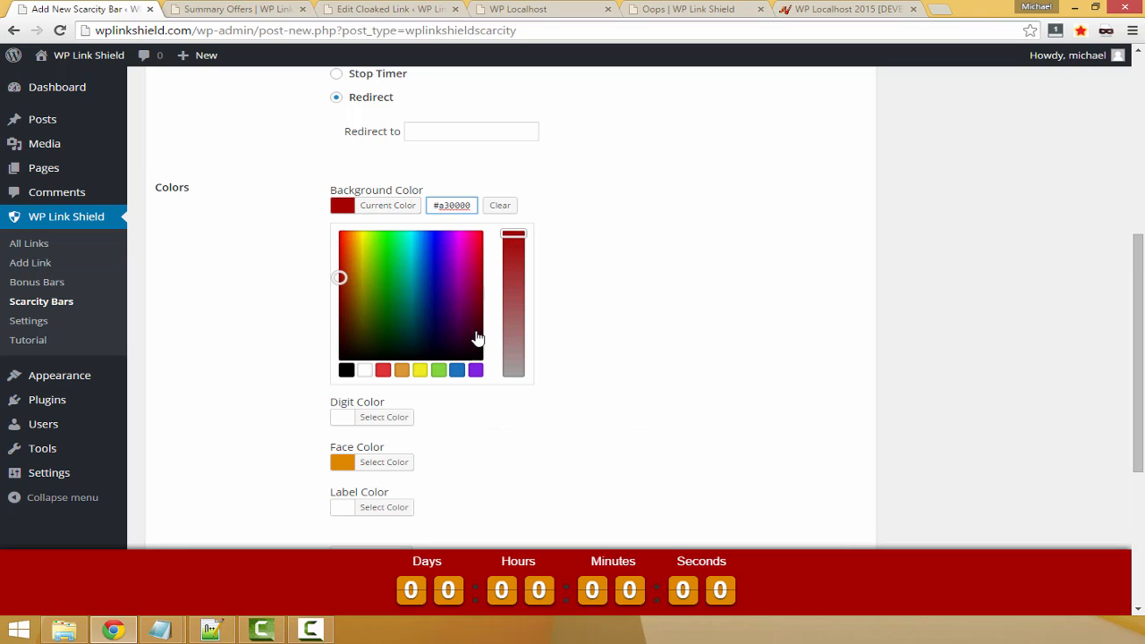
{"action": "triple_click", "coordinate": [458, 203]}
{"action": "key", "text": "ctrl+c"}
{"action": "left_click", "coordinate": [636, 241]}
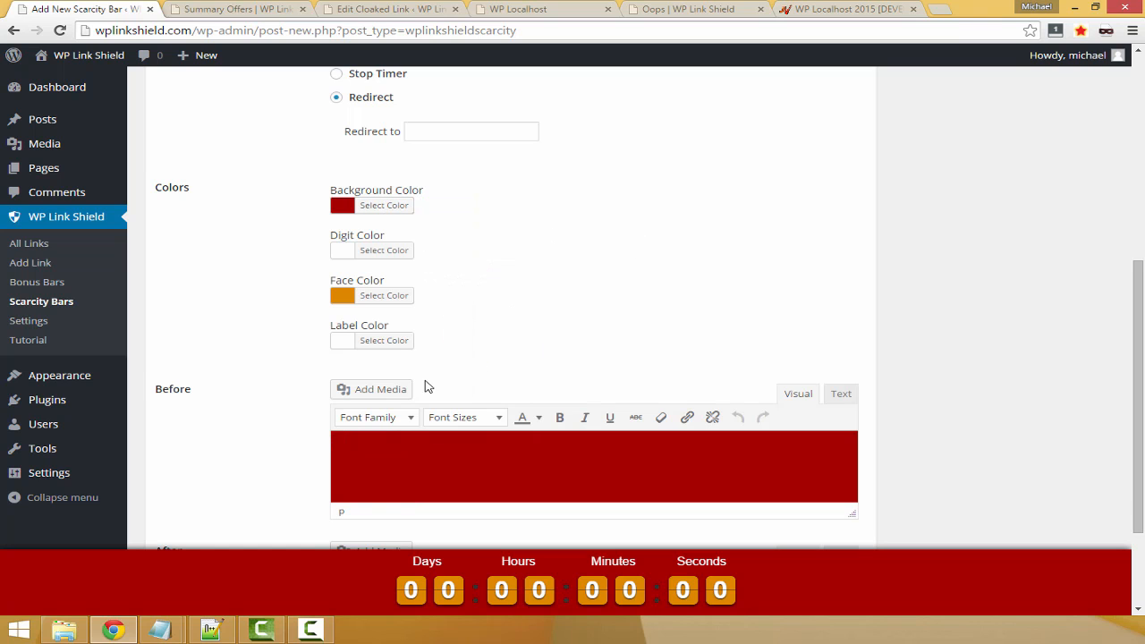
{"action": "left_click", "coordinate": [381, 353]}
{"action": "triple_click", "coordinate": [454, 340]}
{"action": "key", "text": "ctrl+v"}
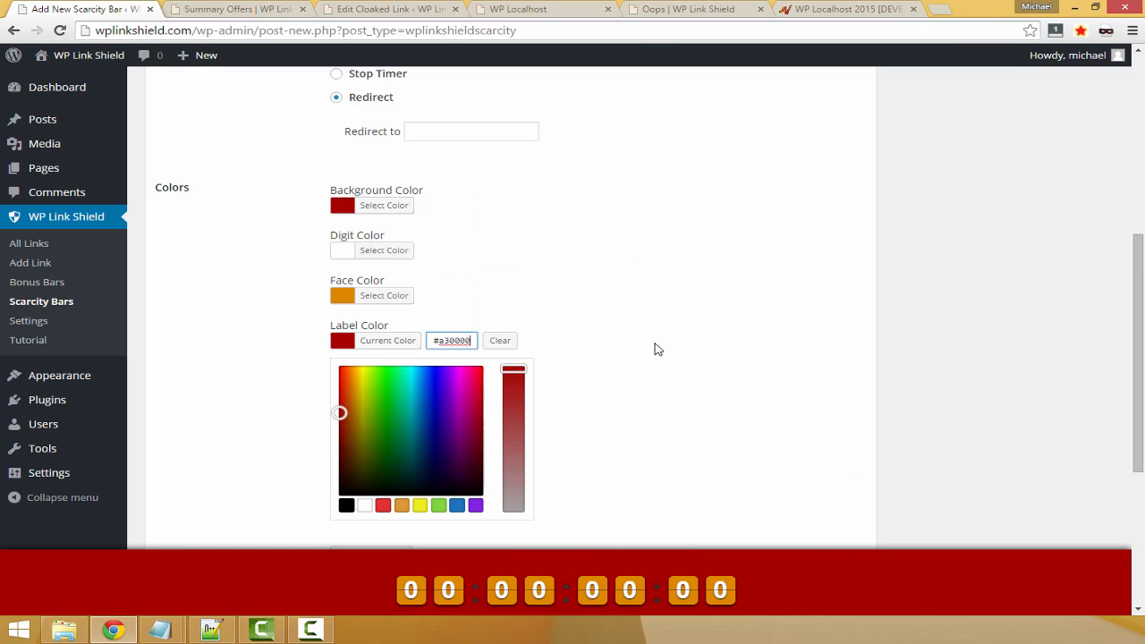
{"action": "left_click", "coordinate": [658, 372]}
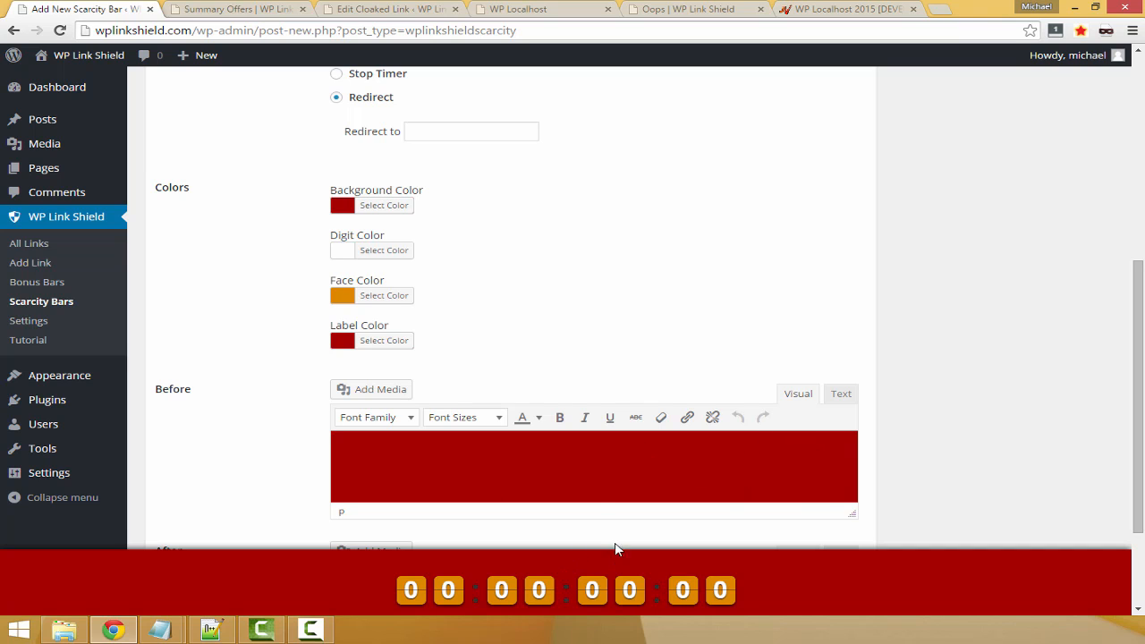
Enter "Warning: This Price Will Increase In.." as the text shown before the countdown
{"action": "scroll", "coordinate": [525, 473], "scroll_direction": "down", "scroll_amount": 2}
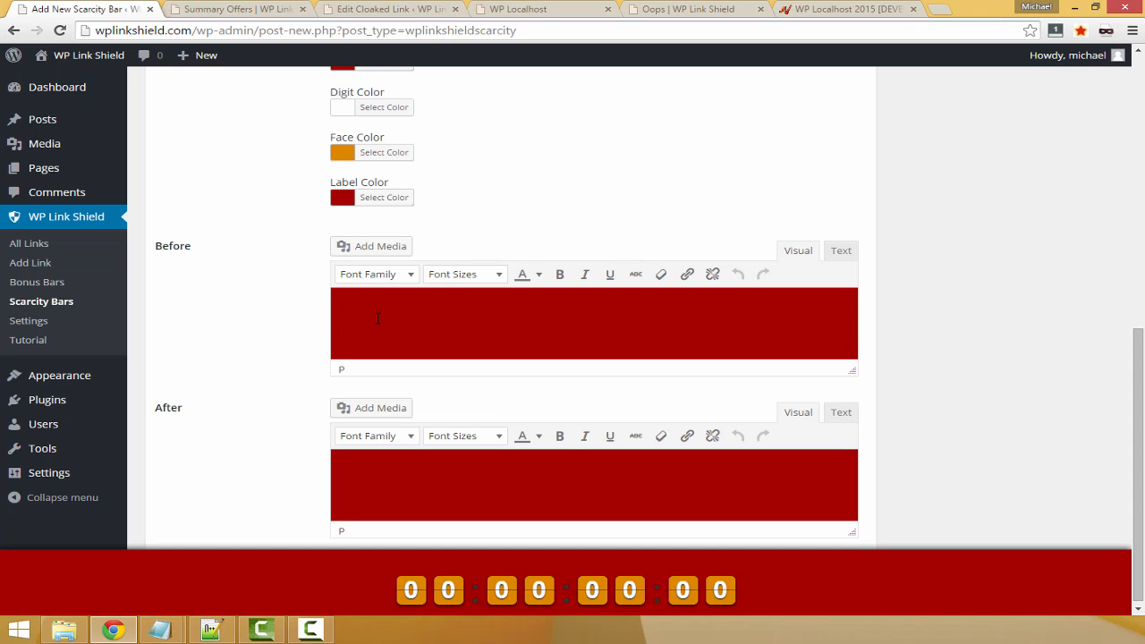
{"action": "scroll", "coordinate": [335, 232], "scroll_direction": "up", "scroll_amount": 10}
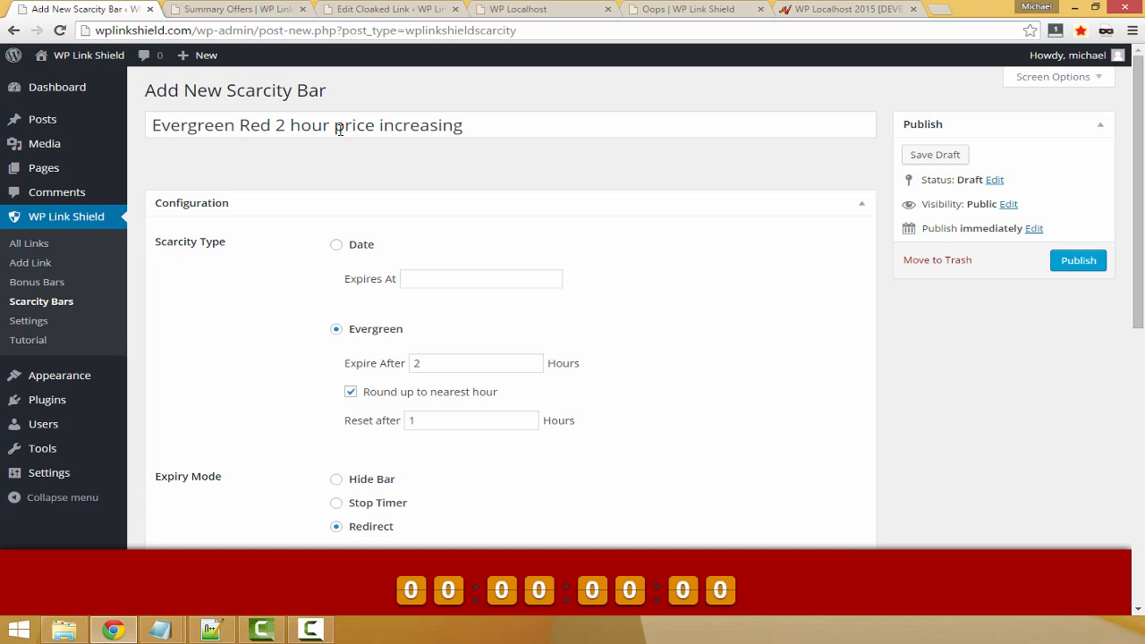
{"action": "left_click_drag", "start_coordinate": [339, 130], "coordinate": [493, 120]}
{"action": "left_click", "coordinate": [784, 417]}
{"action": "scroll", "coordinate": [765, 410], "scroll_direction": "down", "scroll_amount": 1}
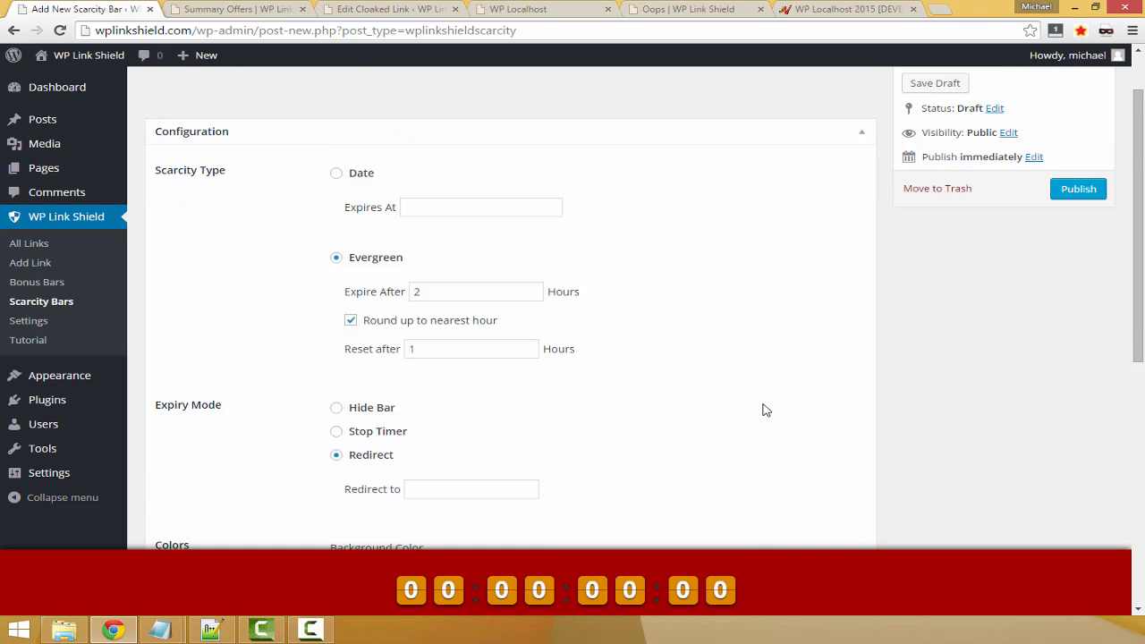
{"action": "scroll", "coordinate": [765, 410], "scroll_direction": "down", "scroll_amount": 10}
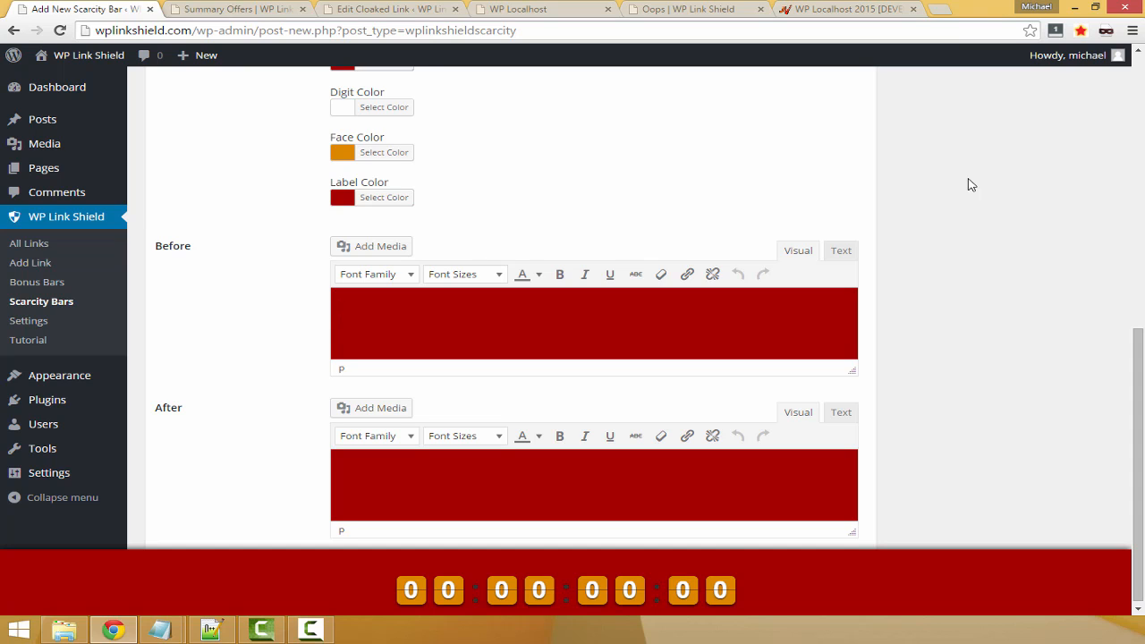
{"action": "type", "text": "Wa"}
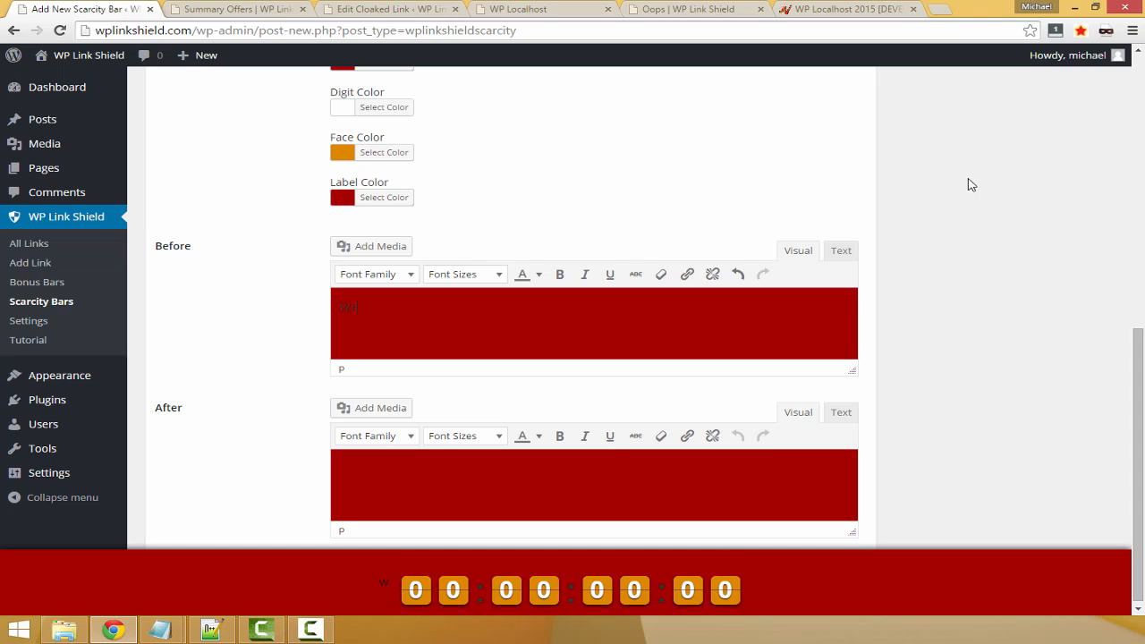
{"action": "type", "text": "rning: T"}
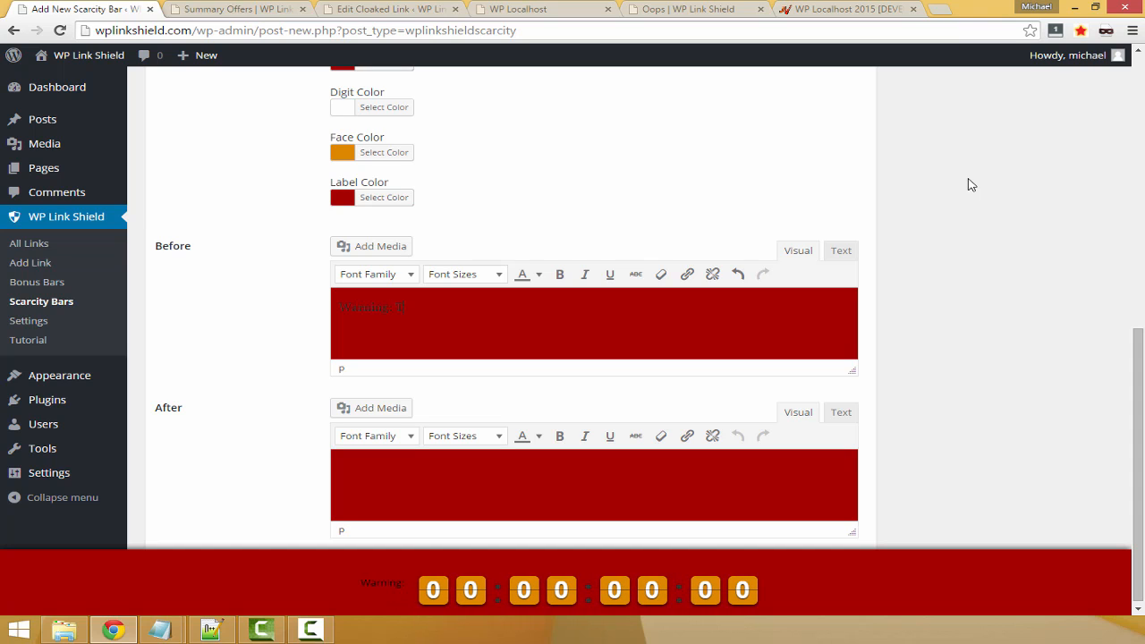
{"action": "type", "text": "his Price"}
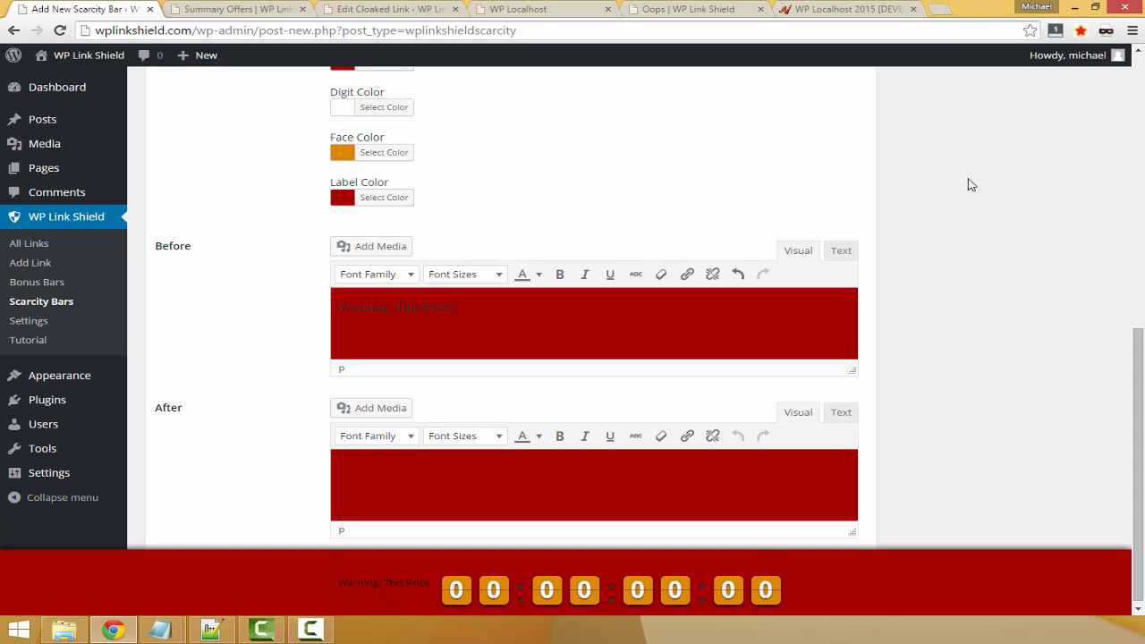
{"action": "type", "text": " Will Increase"}
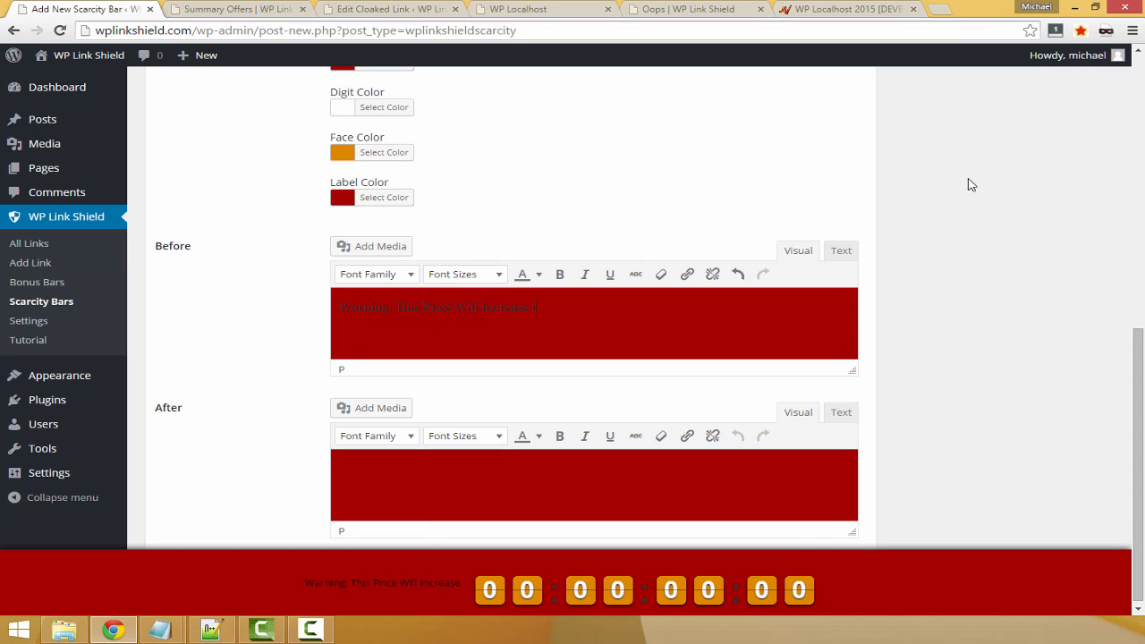
{"action": "type", "text": " In"}
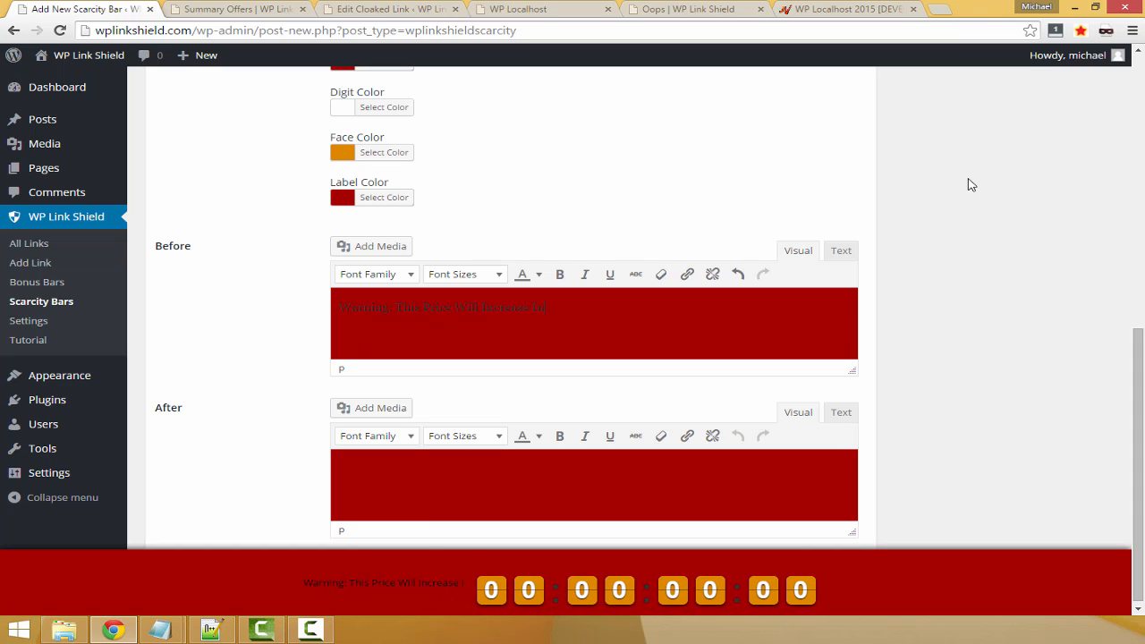
{"action": "type", "text": ".."}
Format the whole warning text in the Impact font at 24pt and color it yellow
{"action": "key", "text": "ctrl+a"}
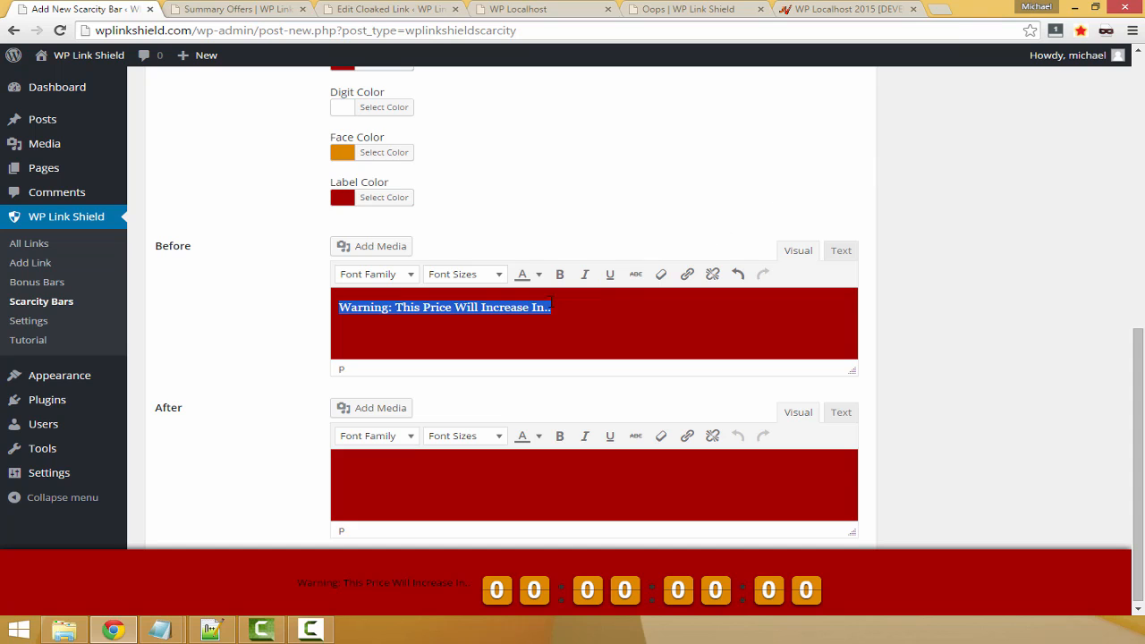
{"action": "left_click", "coordinate": [397, 274]}
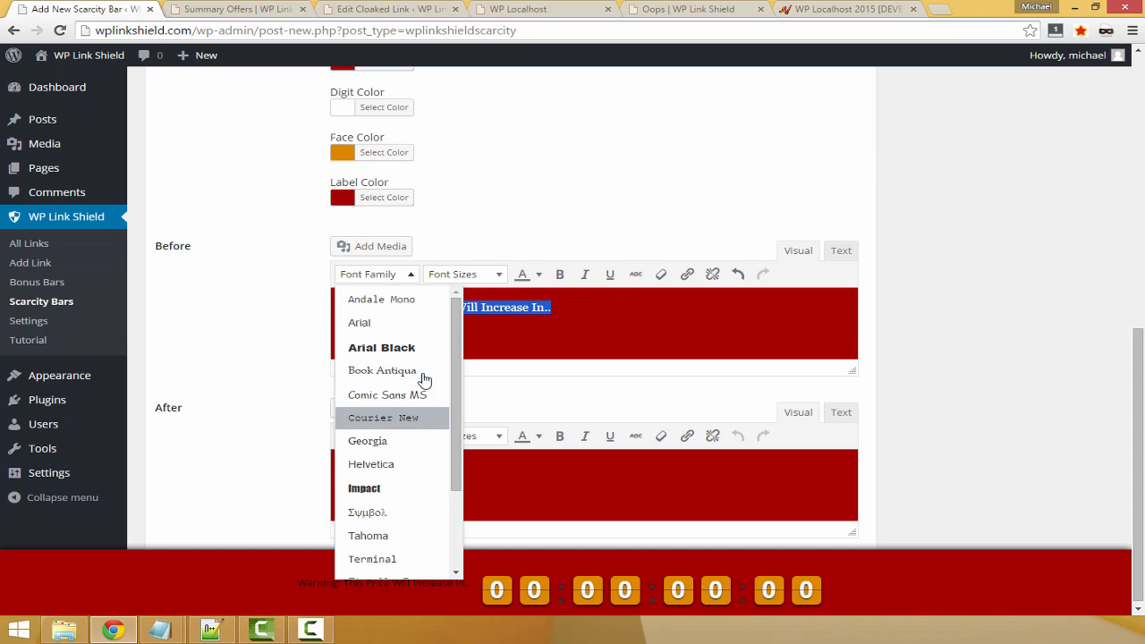
{"action": "left_click", "coordinate": [393, 487]}
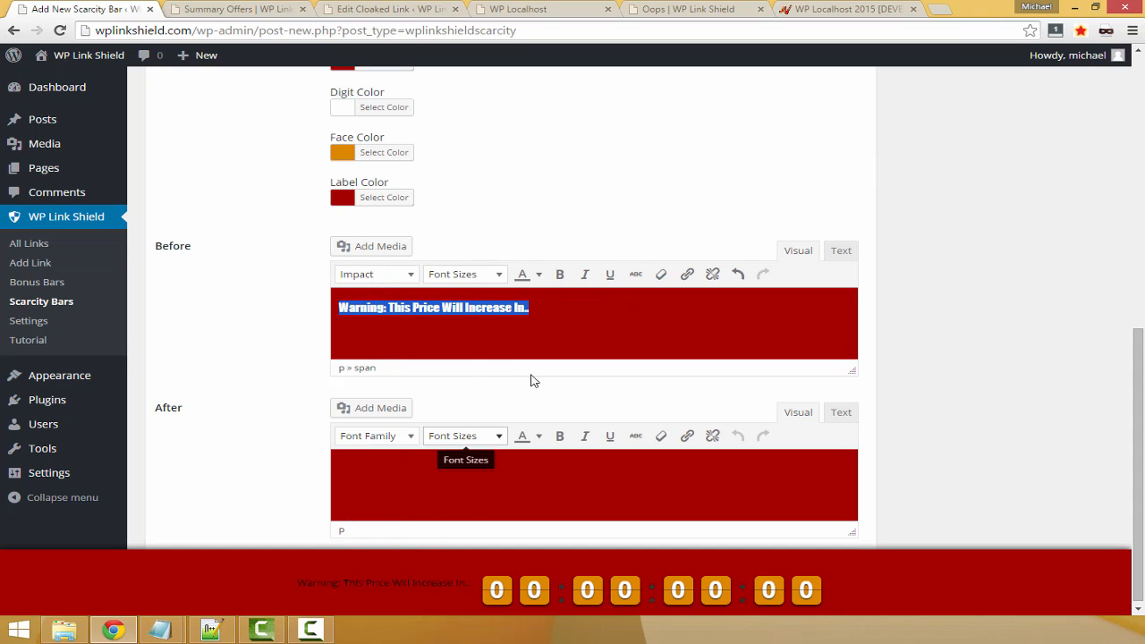
{"action": "left_click", "coordinate": [500, 274]}
{"action": "left_click", "coordinate": [480, 418]}
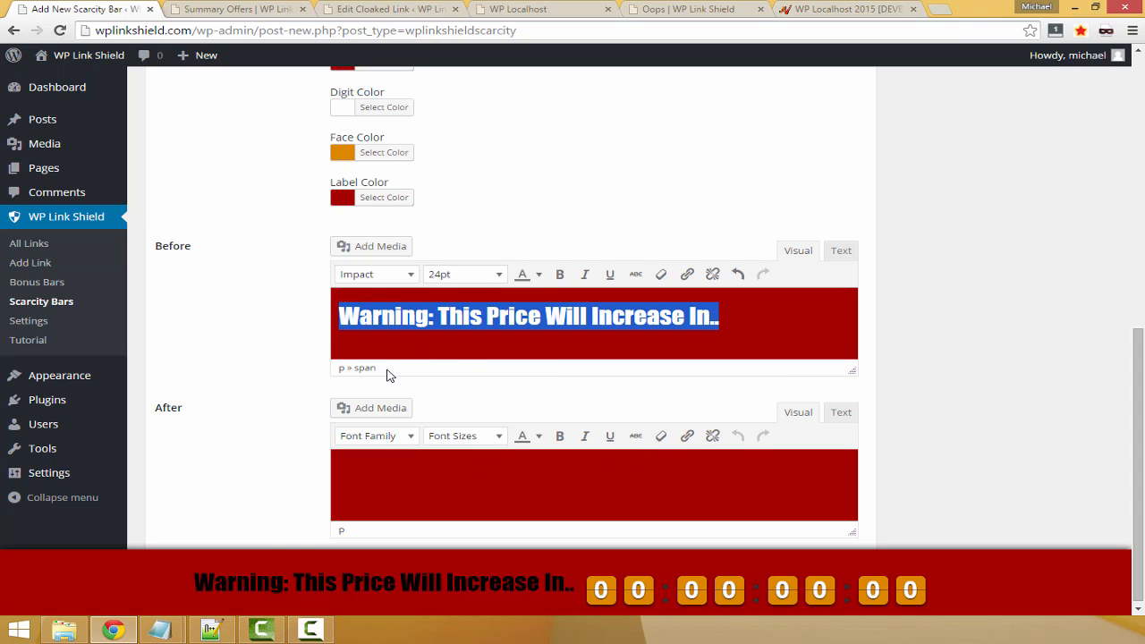
{"action": "left_click", "coordinate": [538, 274]}
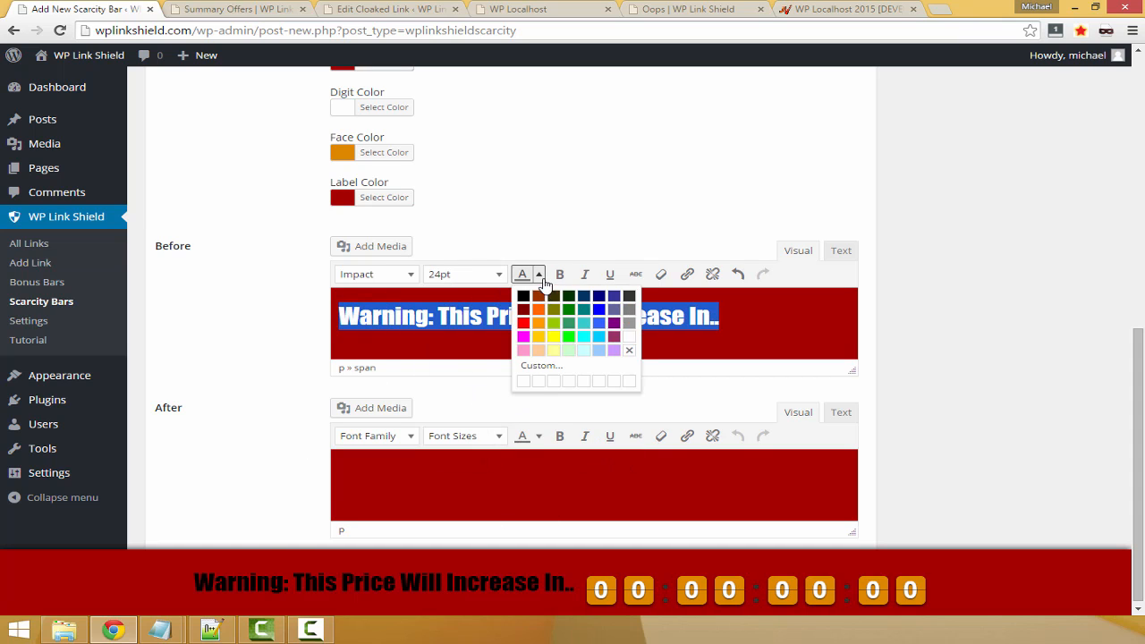
{"action": "left_click", "coordinate": [553, 337]}
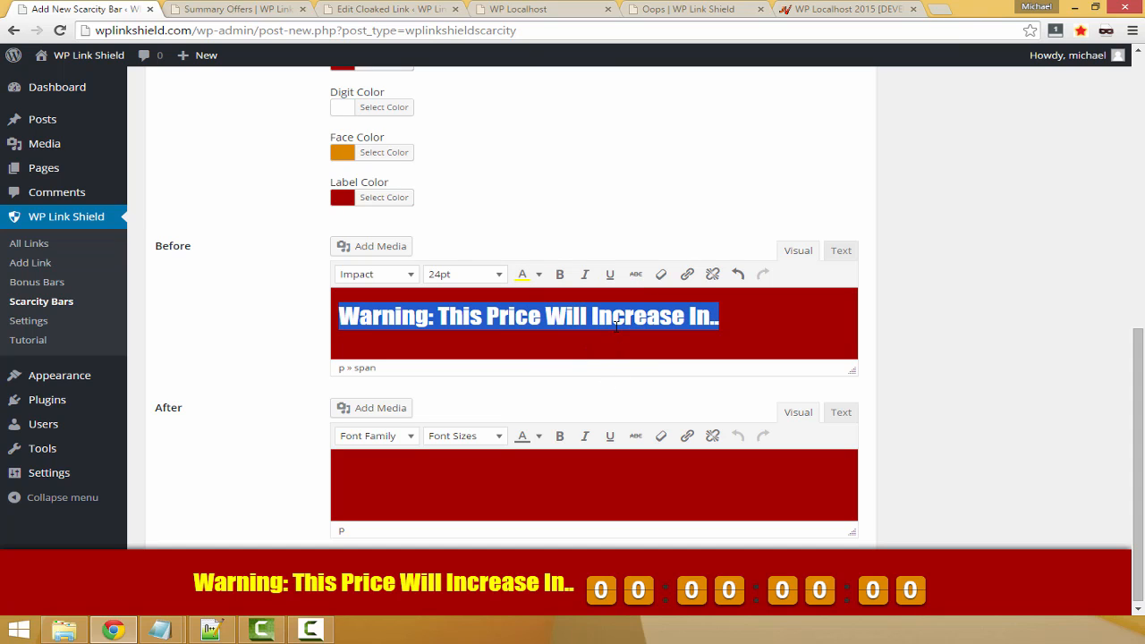
Change the warning text's font to Arial Black
{"action": "left_click", "coordinate": [375, 274]}
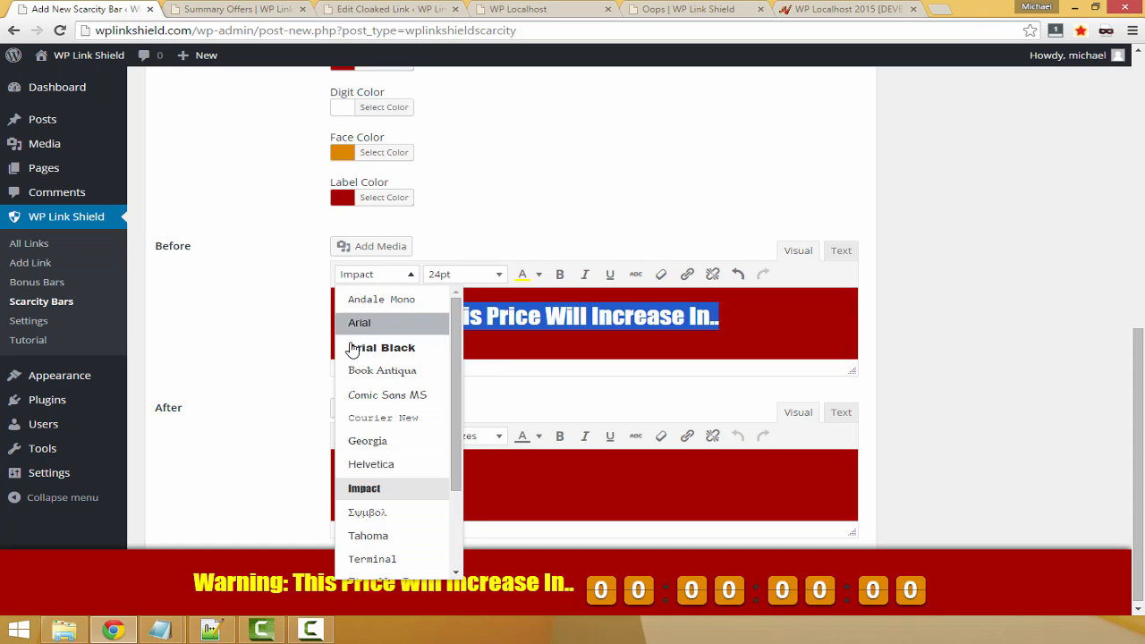
{"action": "left_click", "coordinate": [364, 342]}
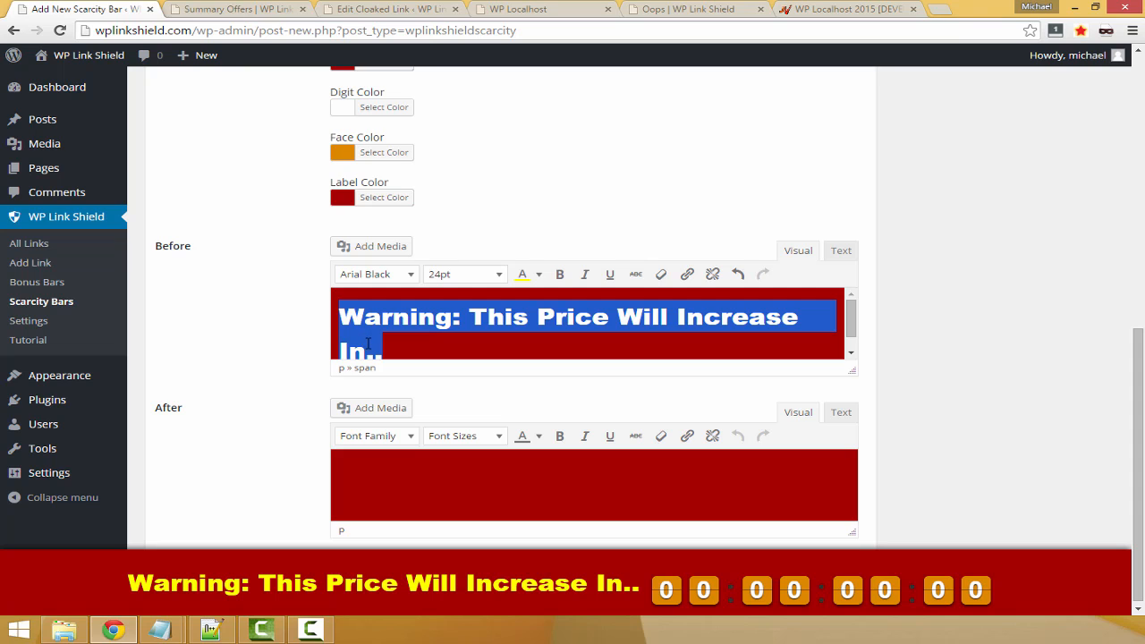
{"action": "left_click", "coordinate": [624, 318]}
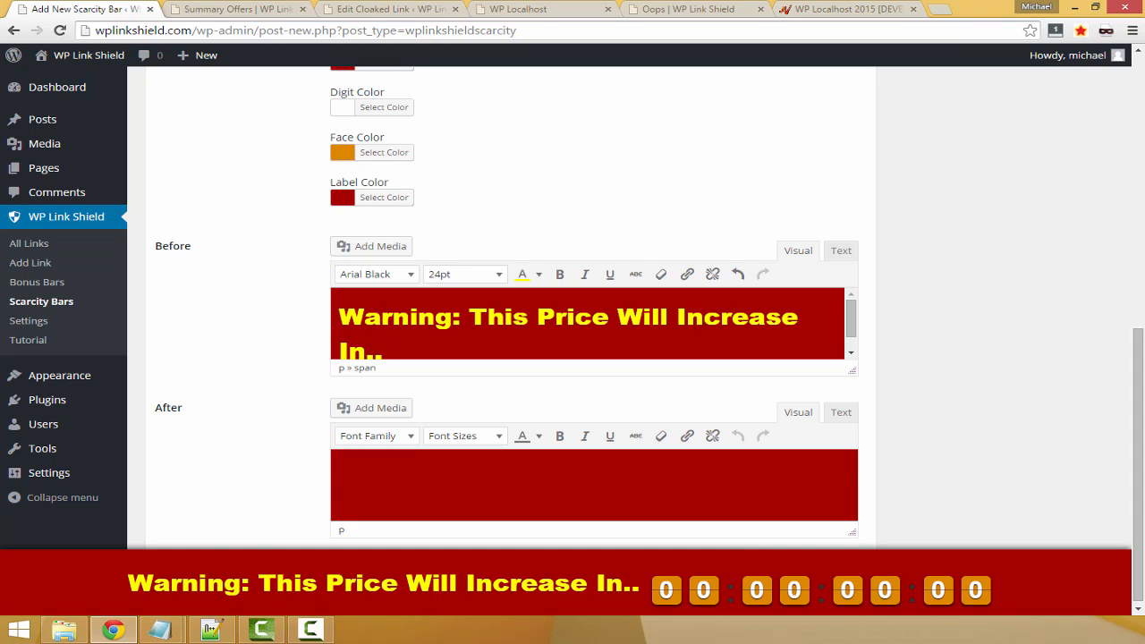
Publish the "Evergreen Red 2 hour price increasing" scarcity bar
{"action": "scroll", "coordinate": [983, 439], "scroll_direction": "down", "scroll_amount": 1}
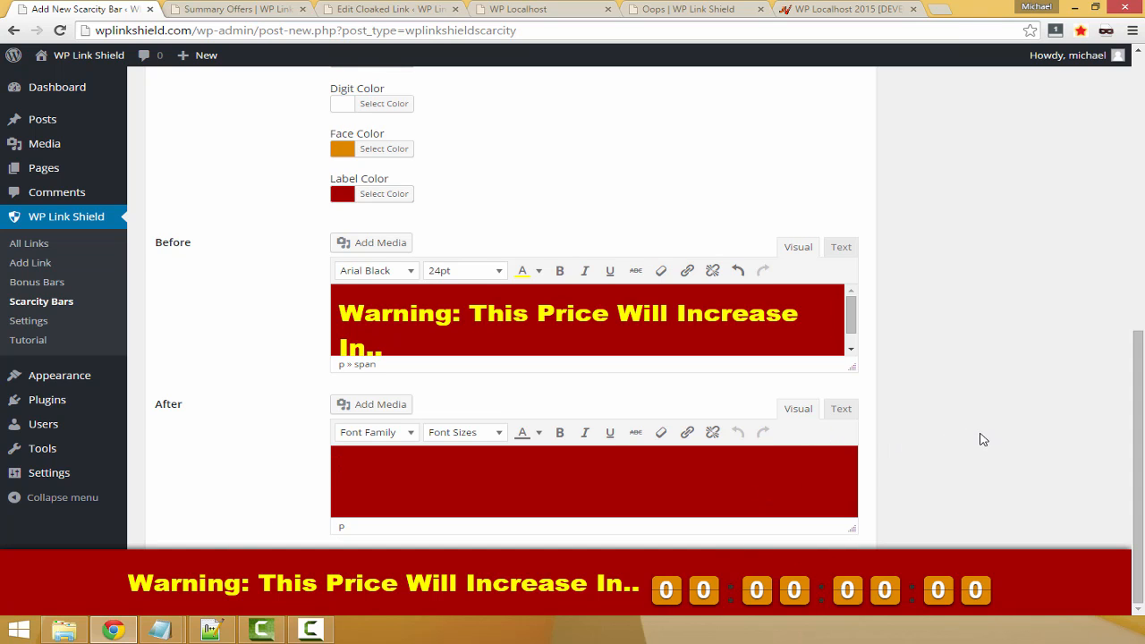
{"action": "scroll", "coordinate": [984, 474], "scroll_direction": "up", "scroll_amount": 6}
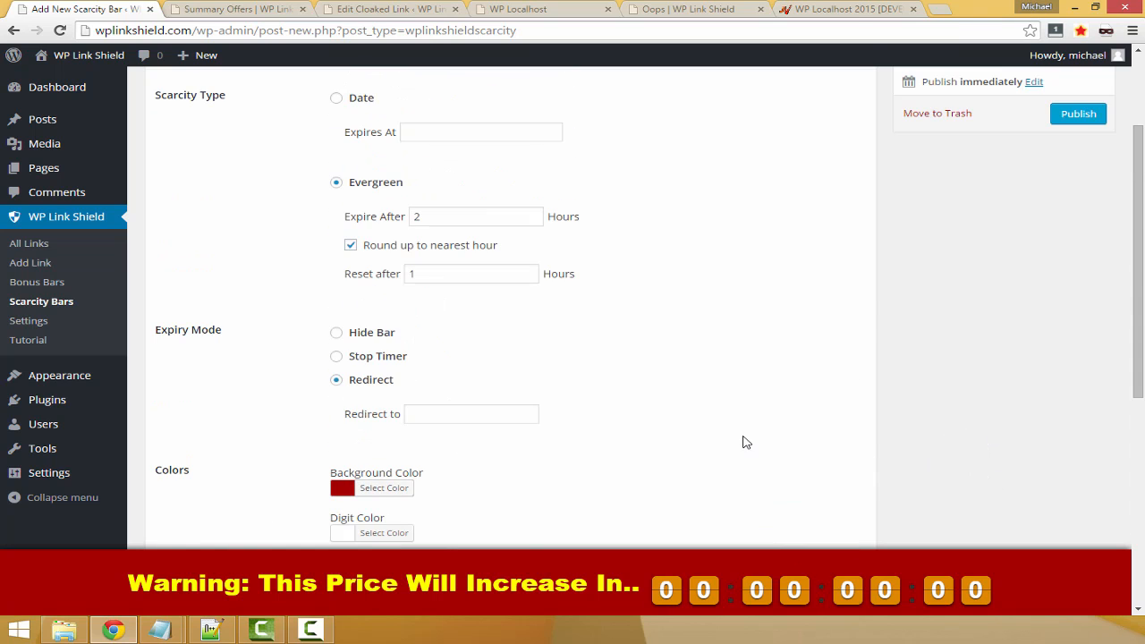
{"action": "left_click", "coordinate": [1077, 260]}
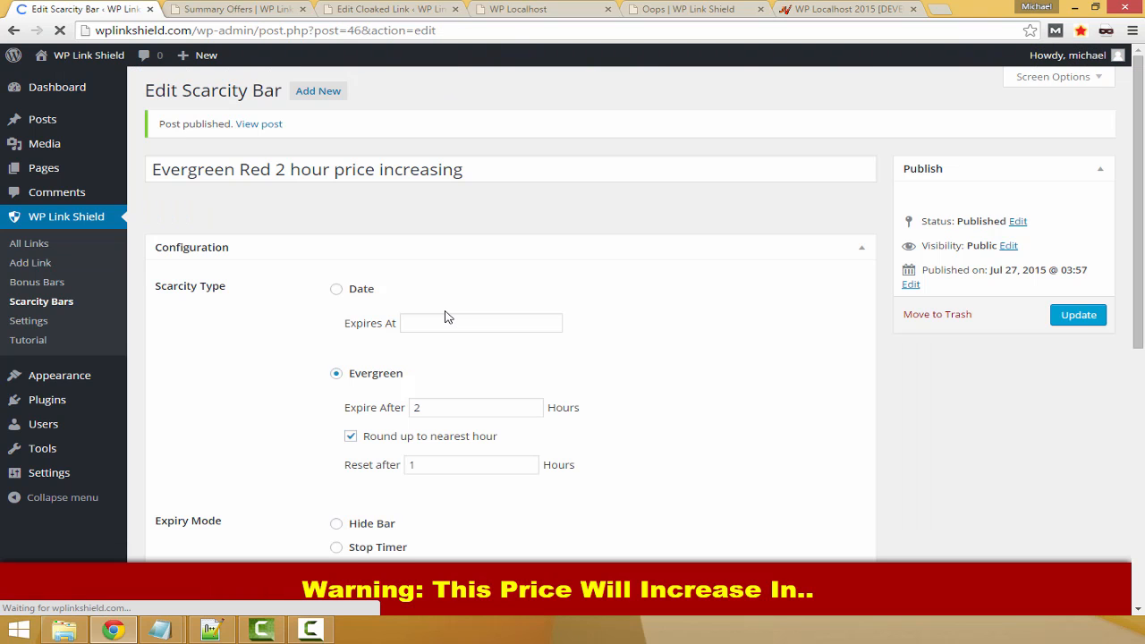
Open the WP Localhost cloaked link for editing and go to its bonus and scarcity settings
{"action": "left_click", "coordinate": [33, 250]}
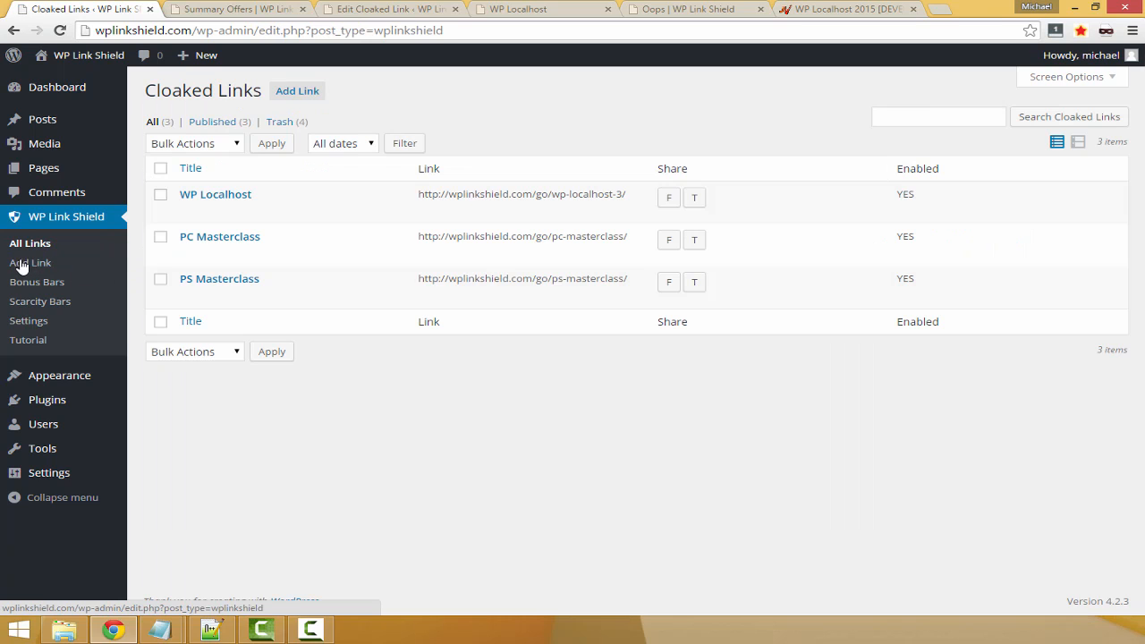
{"action": "left_click", "coordinate": [222, 196]}
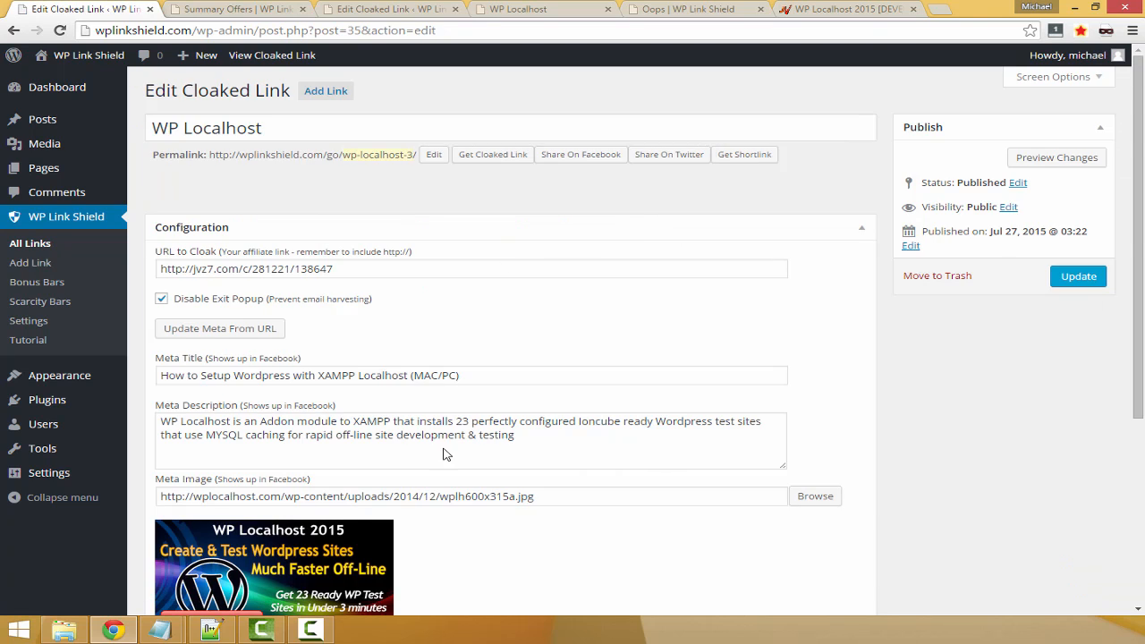
{"action": "scroll", "coordinate": [601, 504], "scroll_direction": "down", "scroll_amount": 3}
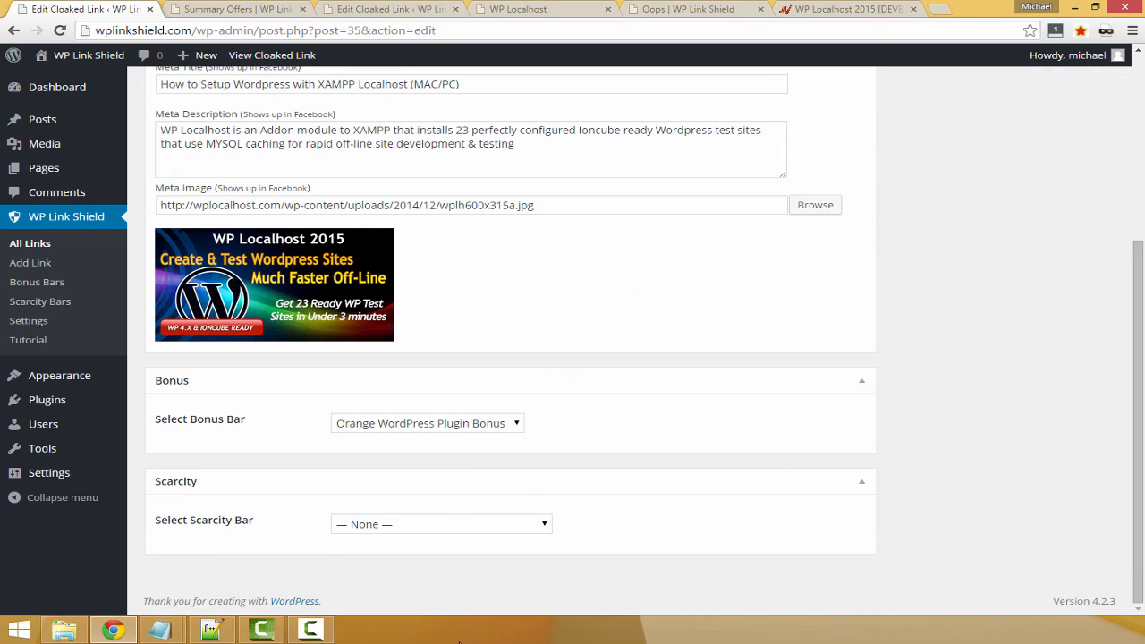
Set the link's bonus bar to None and its scarcity bar to "Evergreen Red 2 hour price increasing"
{"action": "left_click", "coordinate": [375, 424]}
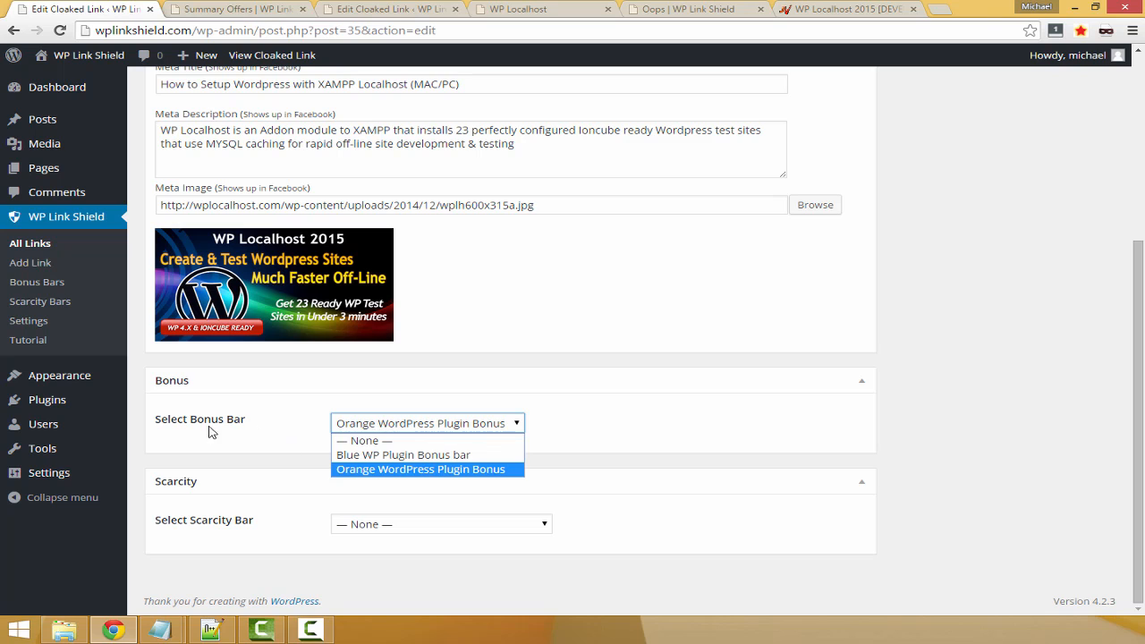
{"action": "left_click", "coordinate": [355, 441]}
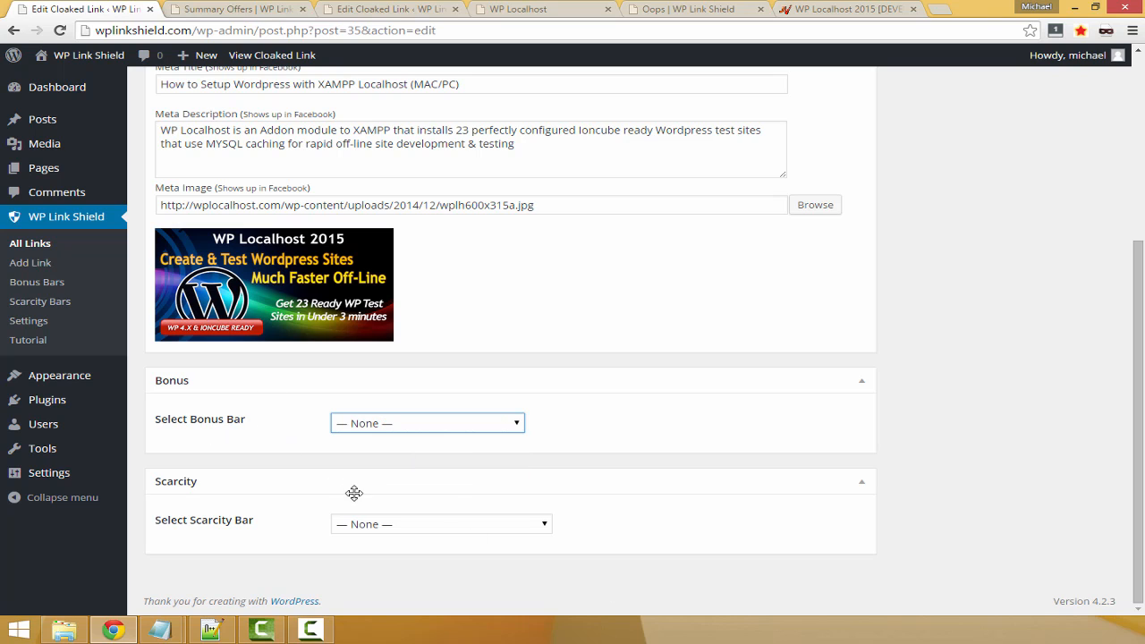
{"action": "left_click", "coordinate": [441, 527]}
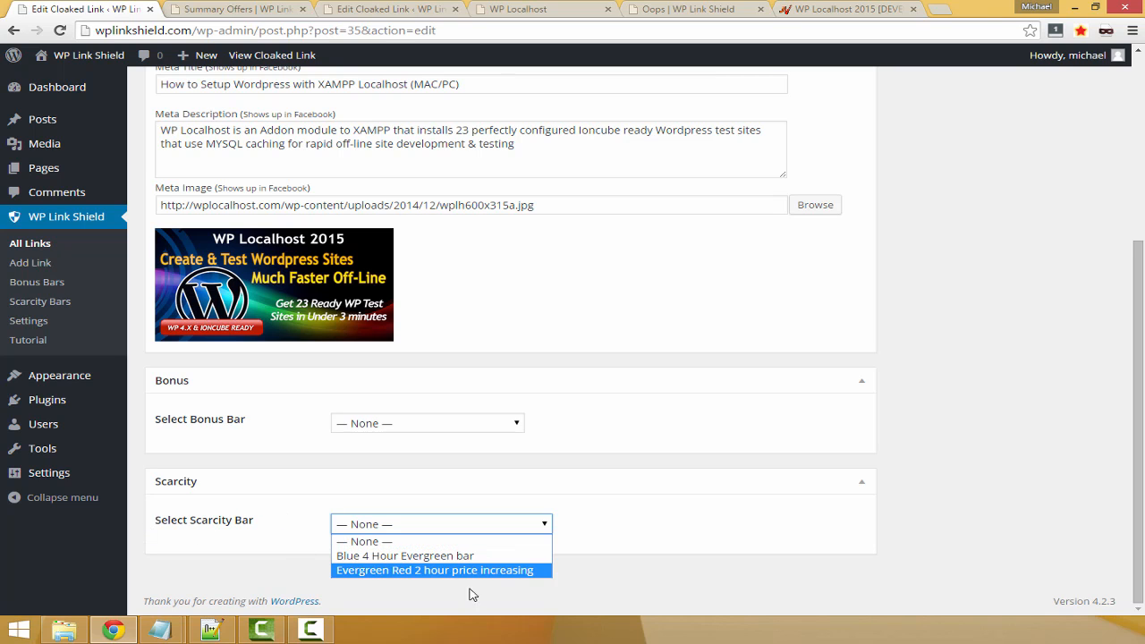
{"action": "left_click", "coordinate": [394, 570]}
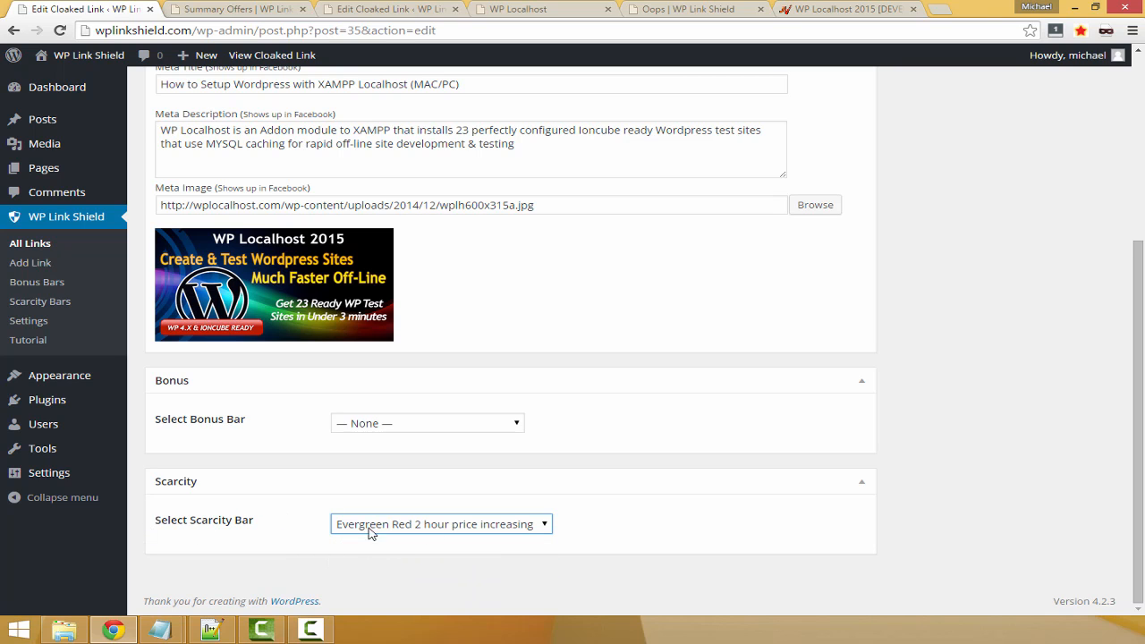
Update the WP Localhost cloaked link and view its live page in a new tab
{"action": "scroll", "coordinate": [637, 535], "scroll_direction": "up", "scroll_amount": 4}
{"action": "left_click", "coordinate": [1078, 276]}
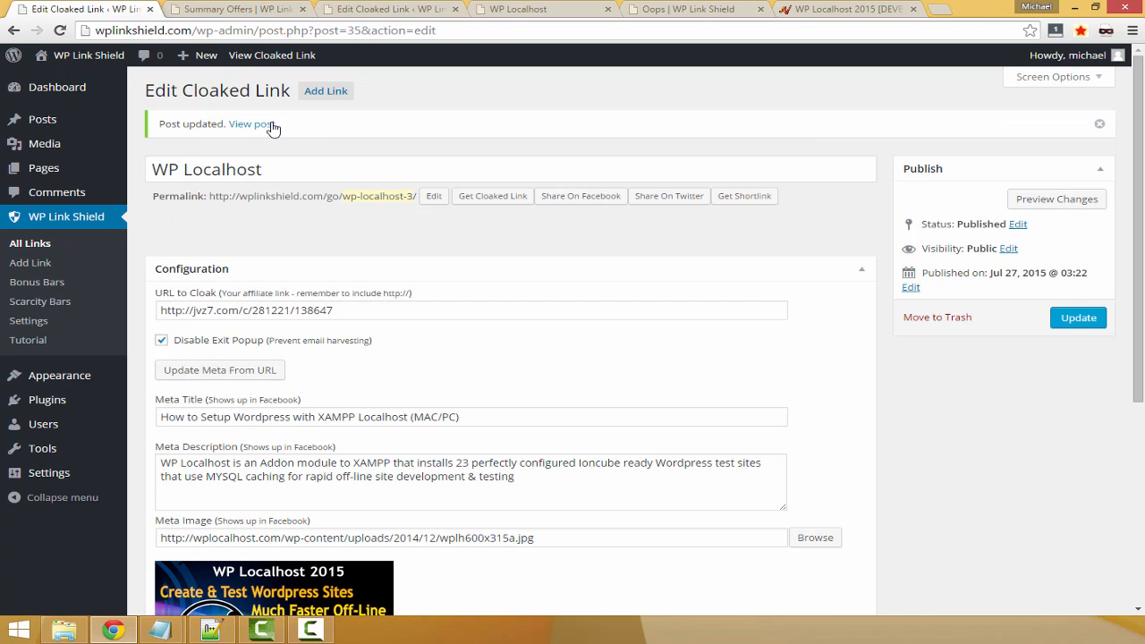
{"action": "middle_click", "coordinate": [267, 124]}
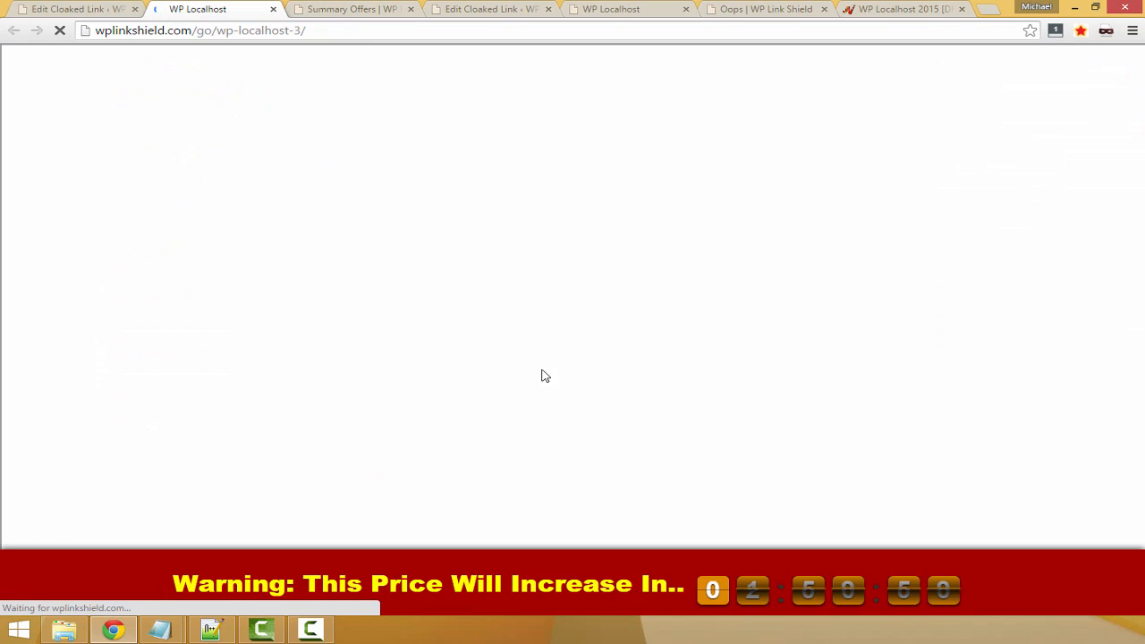
{"action": "key", "text": "ctrl+Tab"}
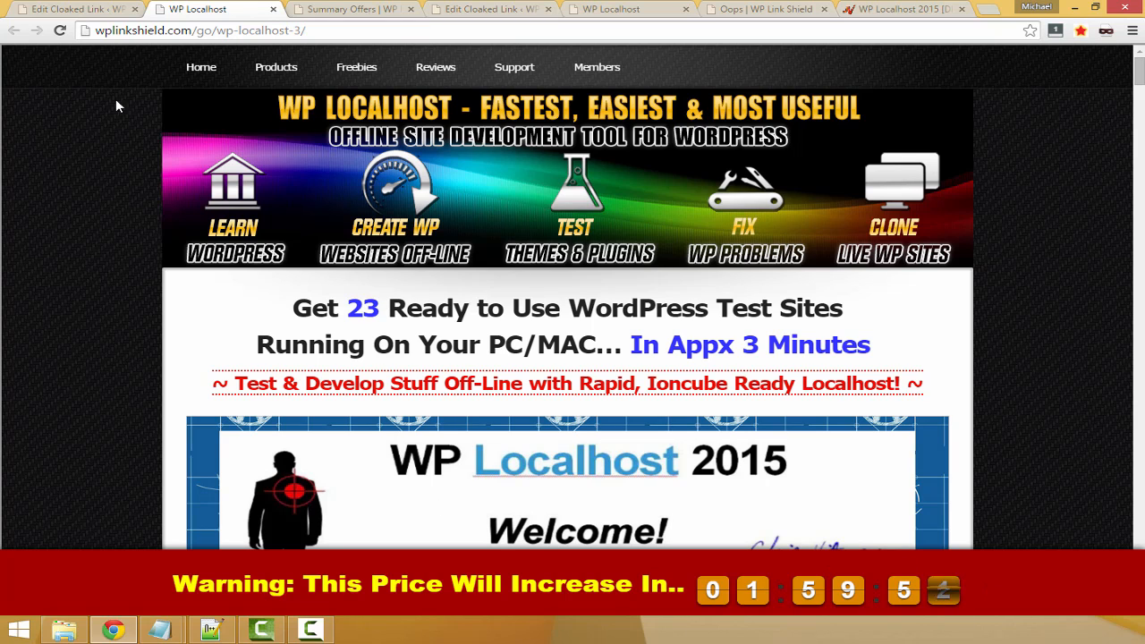
Return to editing the cloaked link and change its scarcity bar to "Blue 4 Hour Evergreen bar"
{"action": "left_click", "coordinate": [71, 13]}
{"action": "scroll", "coordinate": [322, 516], "scroll_direction": "down", "scroll_amount": 5}
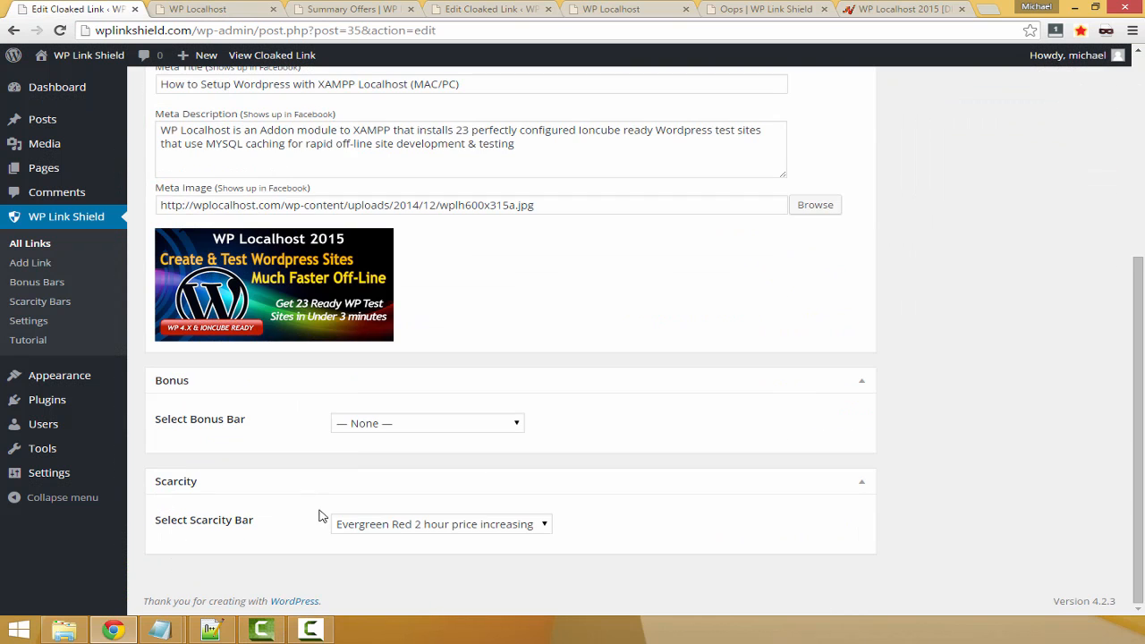
{"action": "left_click", "coordinate": [499, 529]}
{"action": "left_click", "coordinate": [472, 554]}
Save the scarcity bar change to the cloaked link and reload its open live page
{"action": "scroll", "coordinate": [996, 470], "scroll_direction": "up", "scroll_amount": 4}
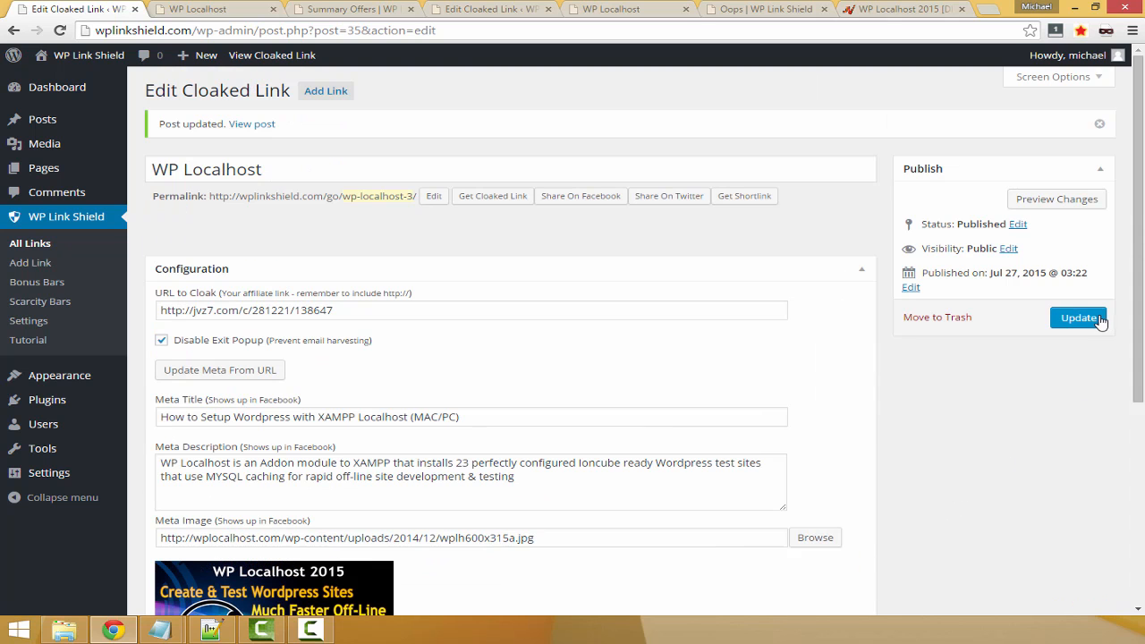
{"action": "left_click", "coordinate": [1078, 317]}
{"action": "left_click", "coordinate": [199, 9]}
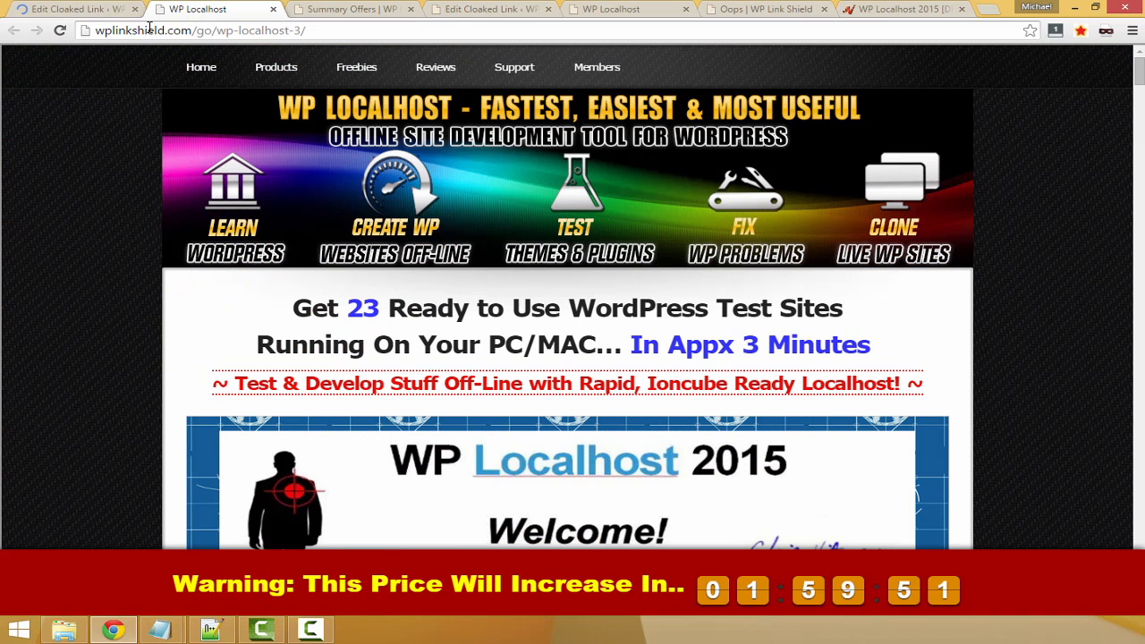
{"action": "left_click", "coordinate": [59, 32]}
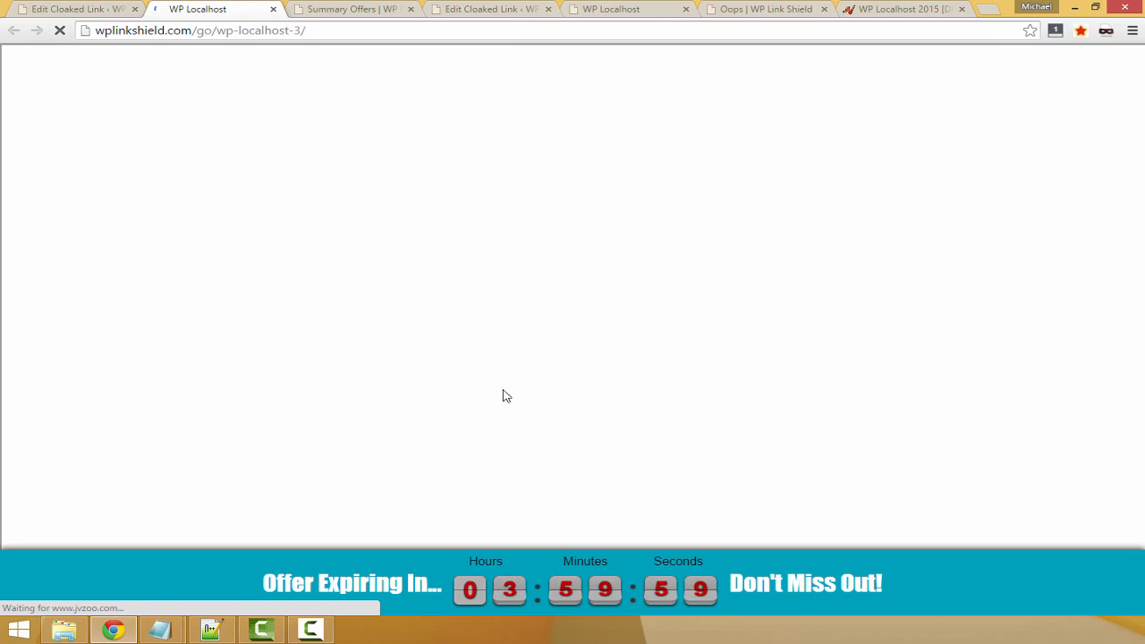